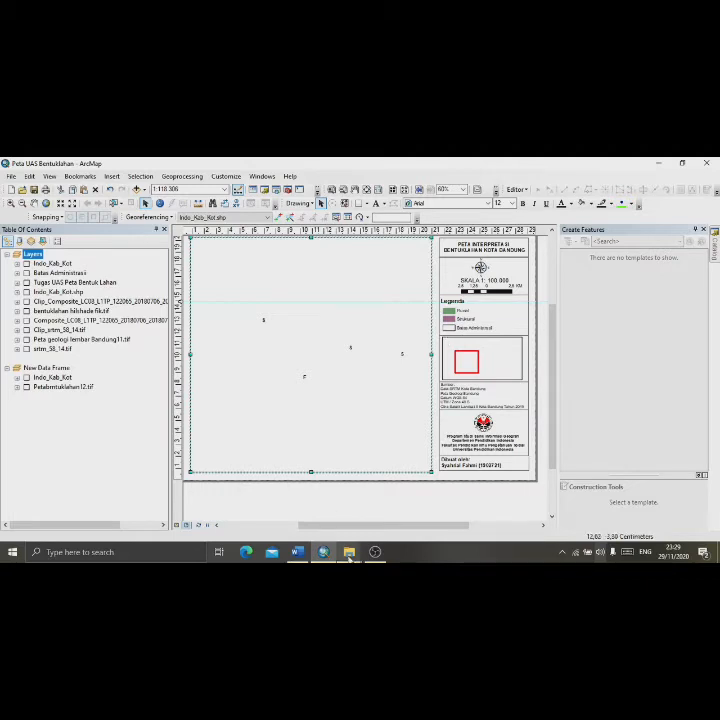
# Step: Preview the srtm_58_14 source folder and display the srtm_58_14.tif layer in the map
pyautogui.moveTo(349, 554)
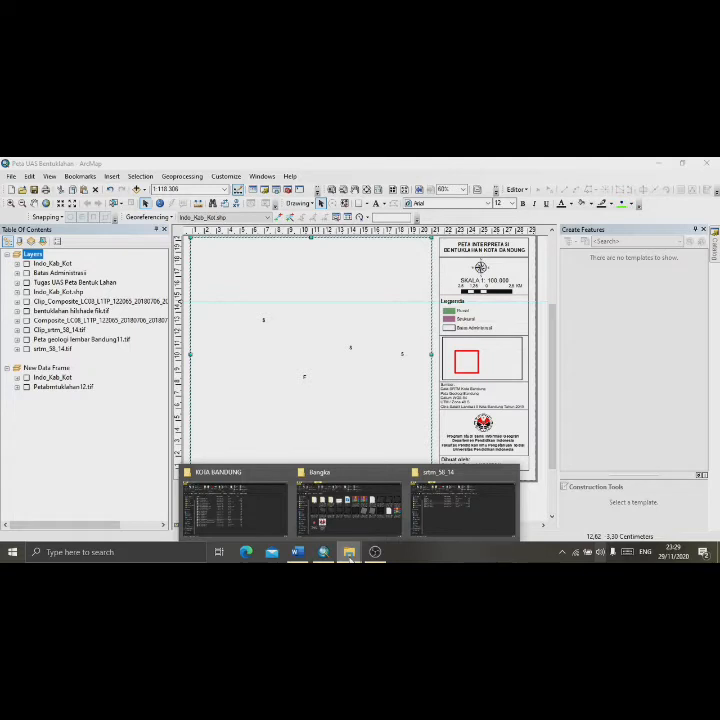
pyautogui.click(462, 505)
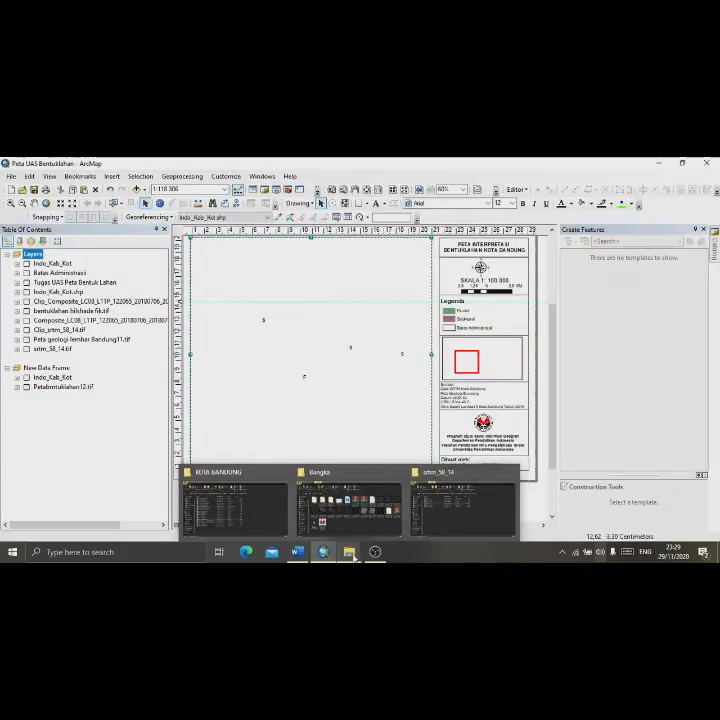
pyautogui.click(26, 349)
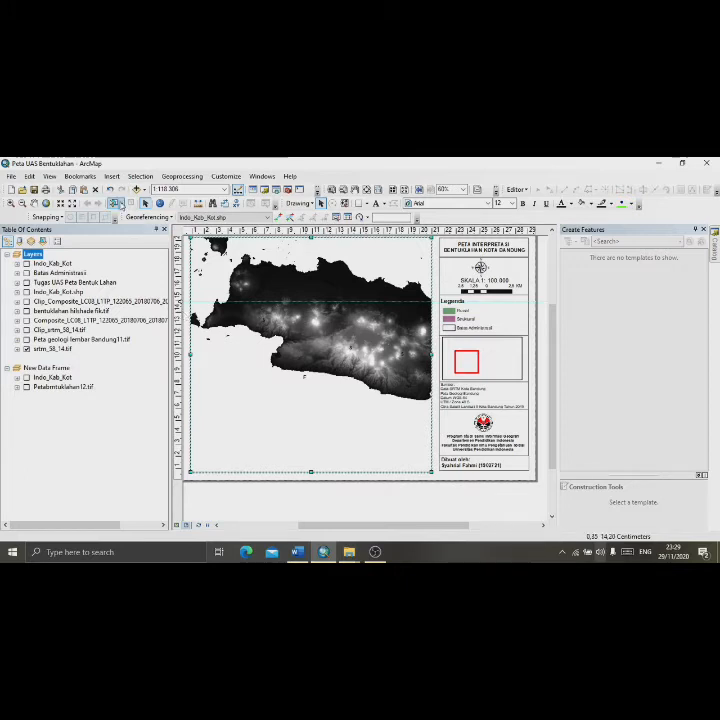
# Step: Select the srtm_58_14.tif raster in the Image Analysis window, and close that window without processing it
pyautogui.click(119, 204)
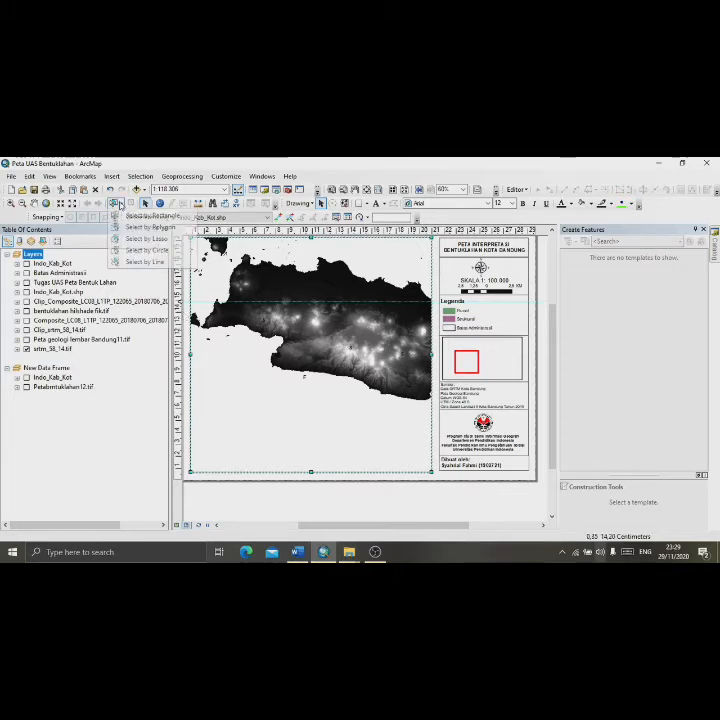
pyautogui.click(262, 177)
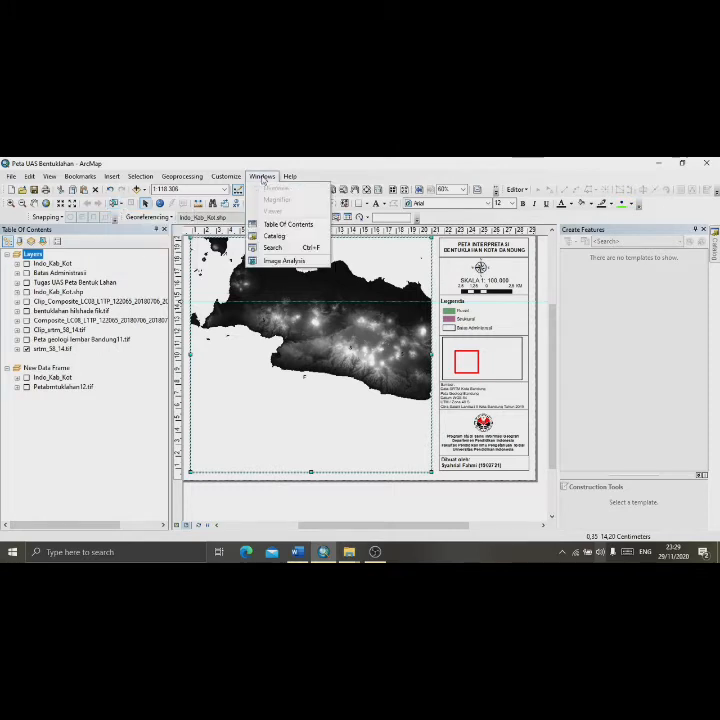
pyautogui.click(285, 260)
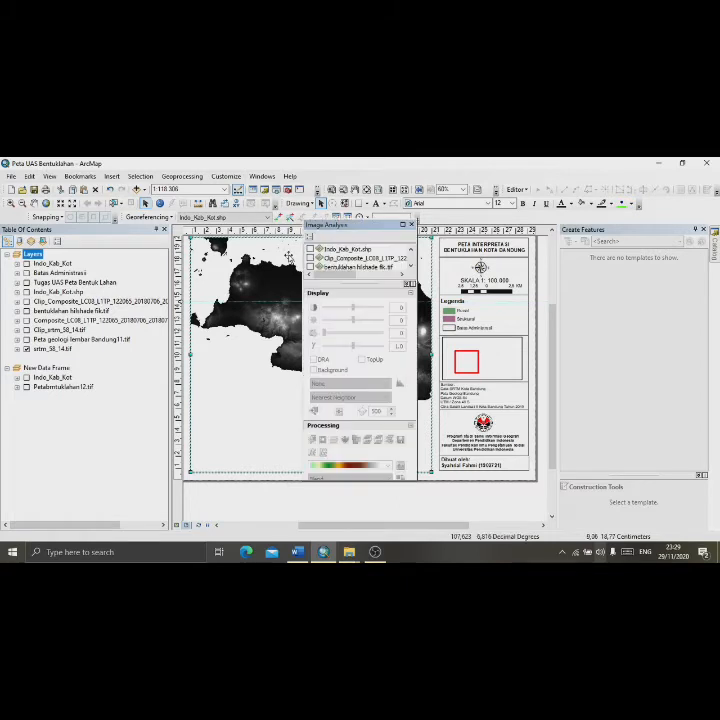
pyautogui.scroll(-3, 356, 268)
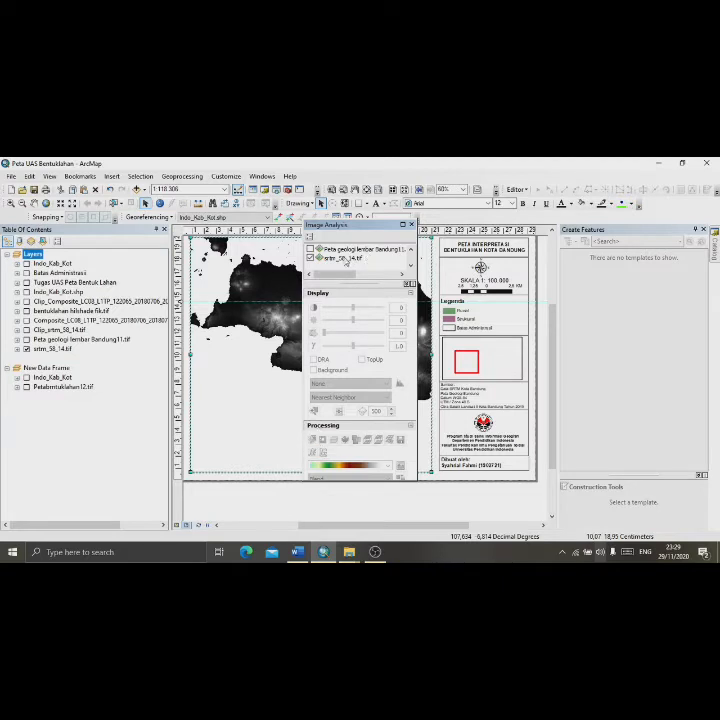
pyautogui.click(346, 260)
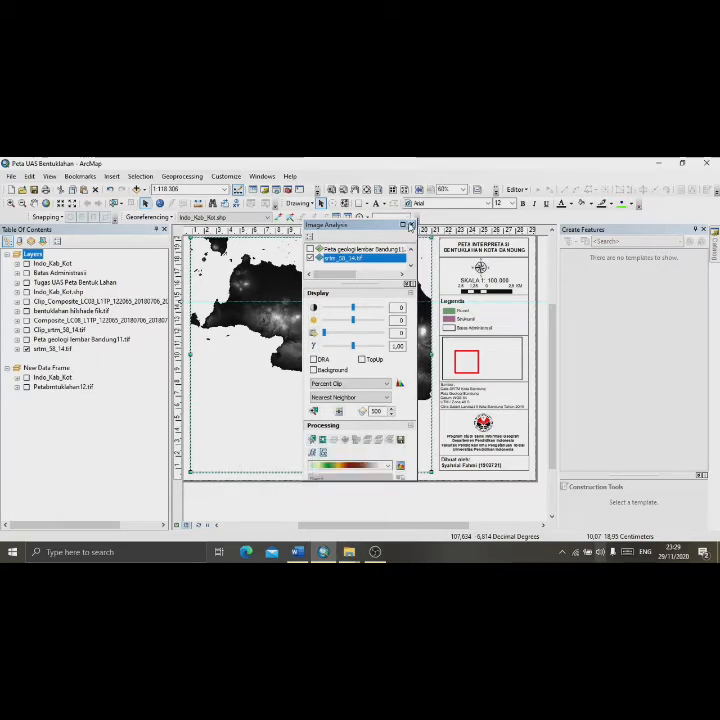
pyautogui.click(410, 225)
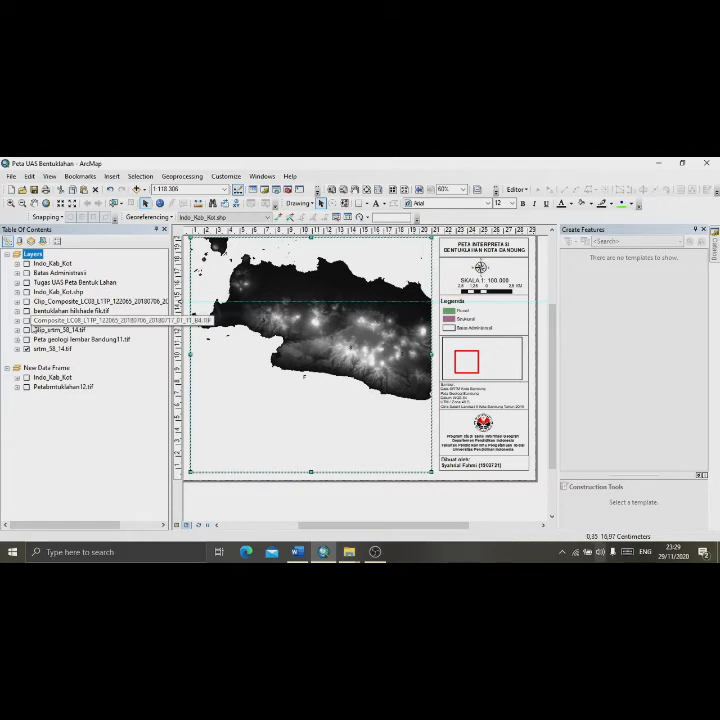
# Step: Hide the srtm_58_14.tif layer in the Layers data frame
pyautogui.click(26, 348)
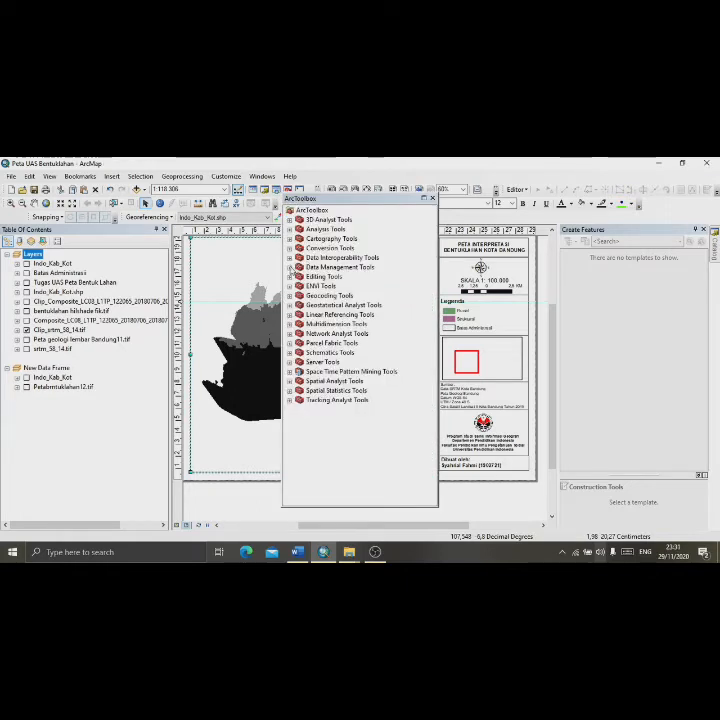
# Step: Open the Project Raster tool from the Data Management projection tools and set Clip_srtm_58_14.tif as its input raster
pyautogui.click(289, 267)
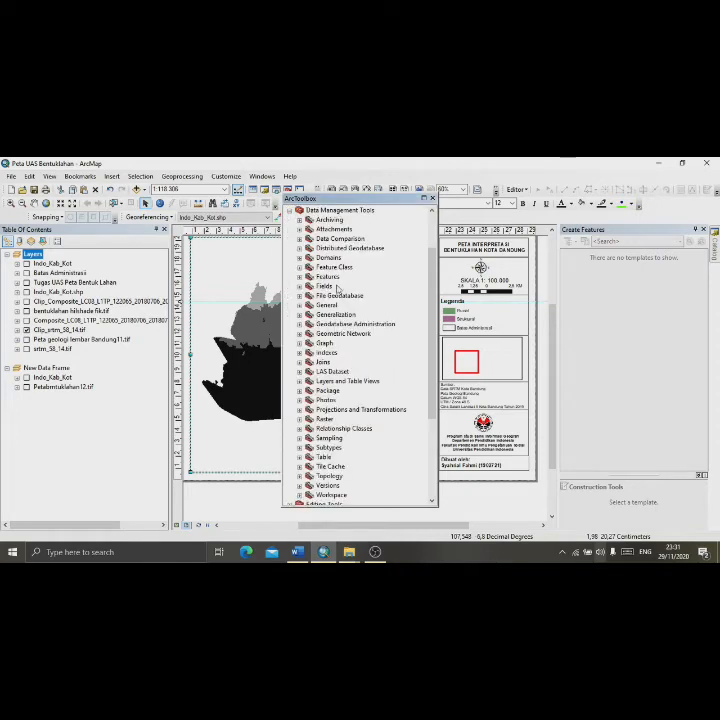
pyautogui.scroll(-4, 338, 289)
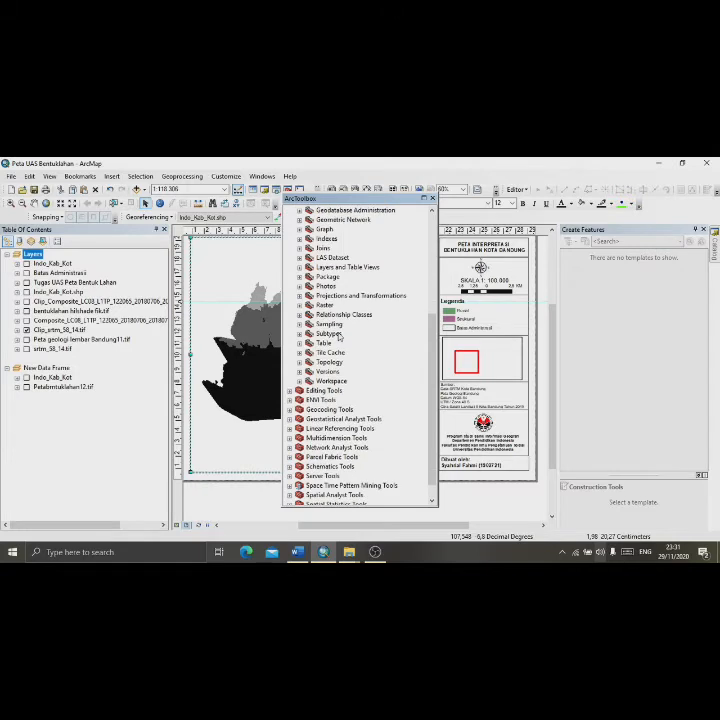
pyautogui.scroll(6, 338, 338)
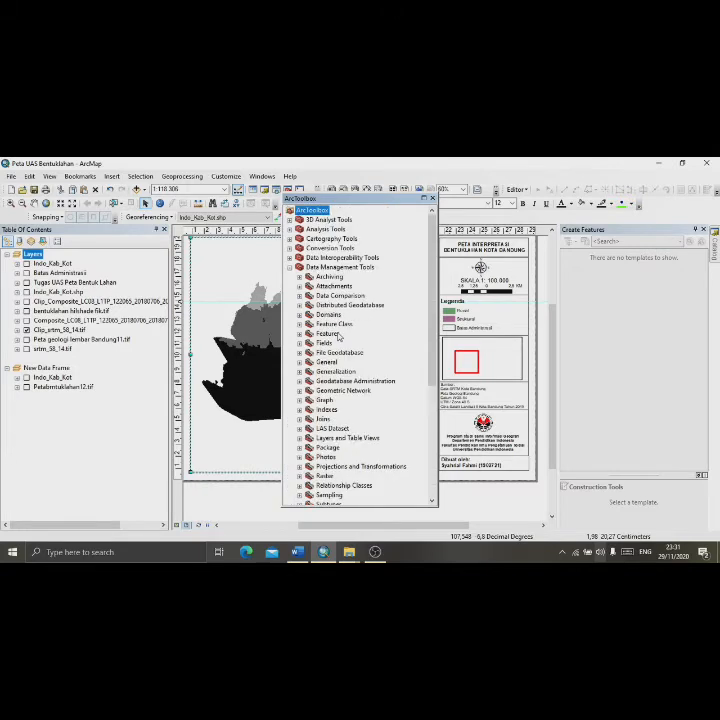
pyautogui.scroll(-1, 338, 337)
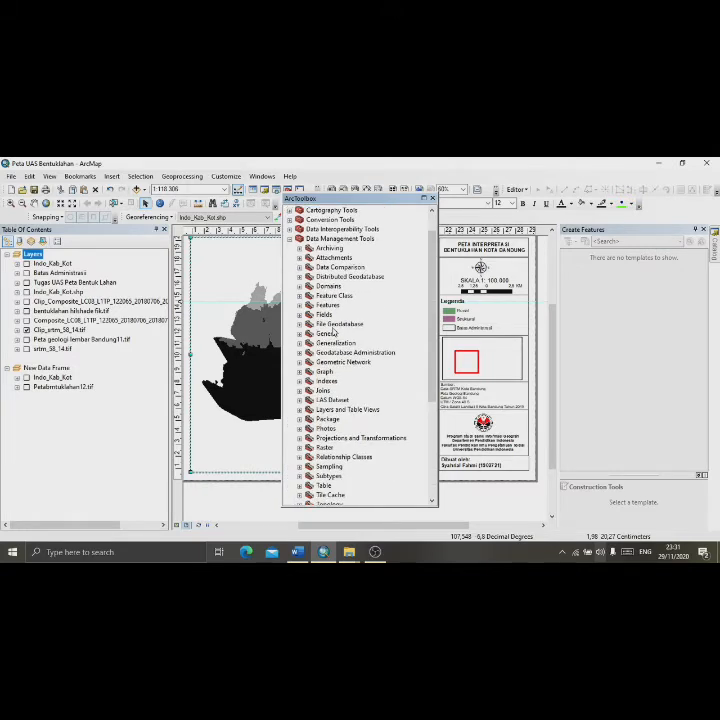
pyautogui.click(299, 438)
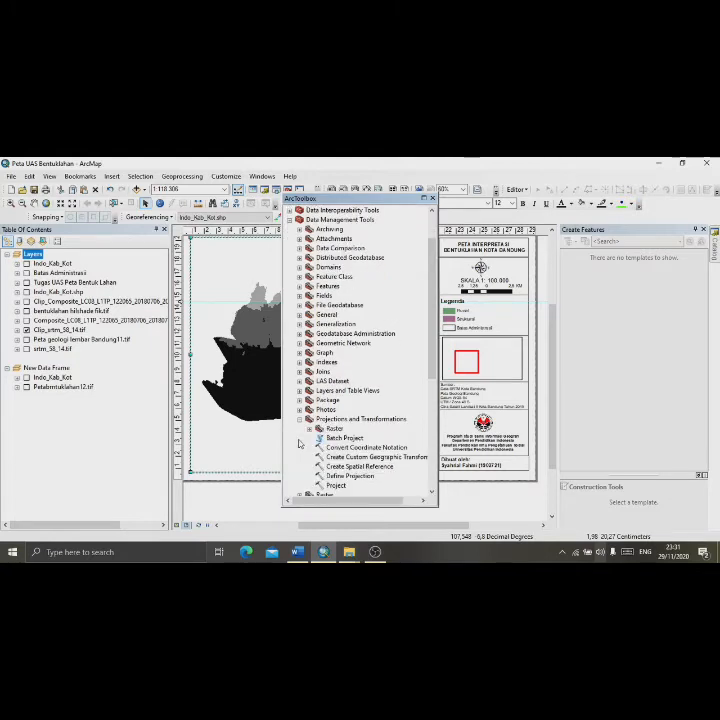
pyautogui.click(310, 428)
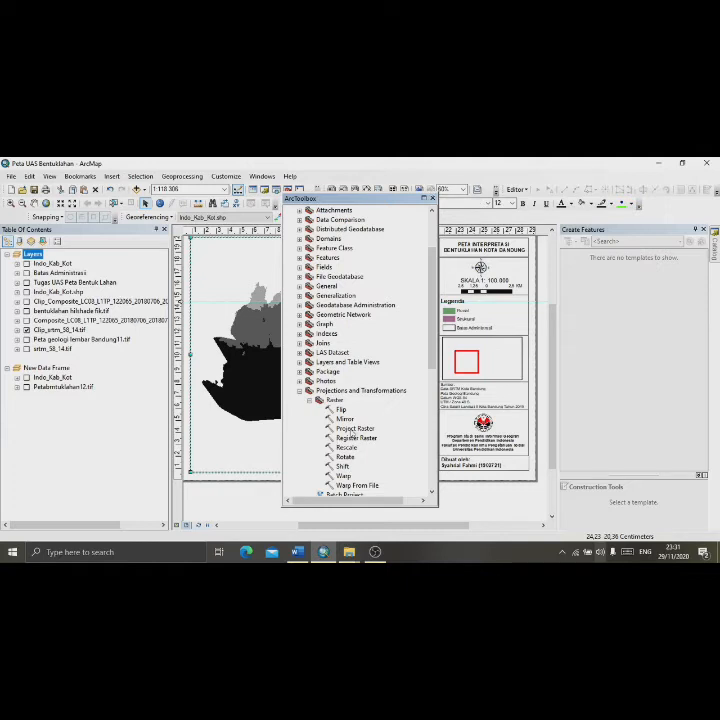
pyautogui.doubleClick(350, 430)
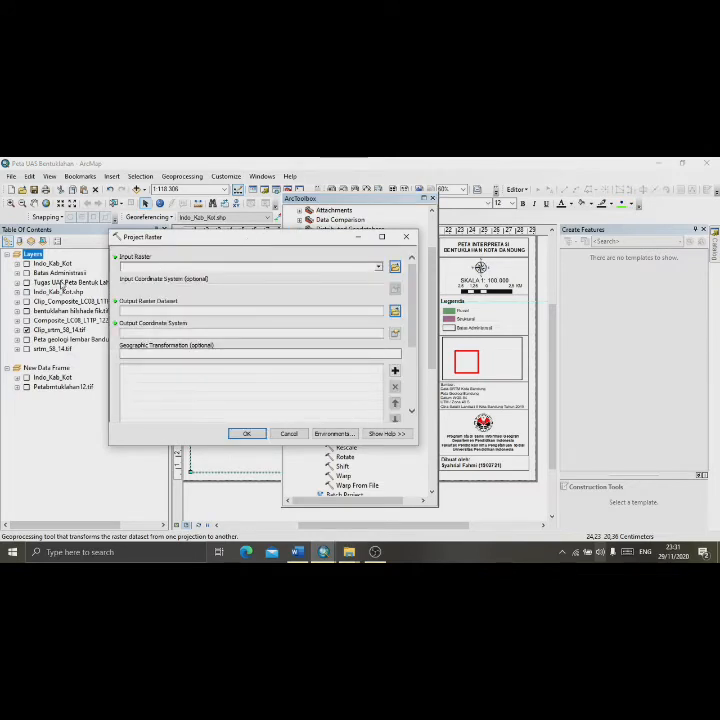
pyautogui.click(63, 327)
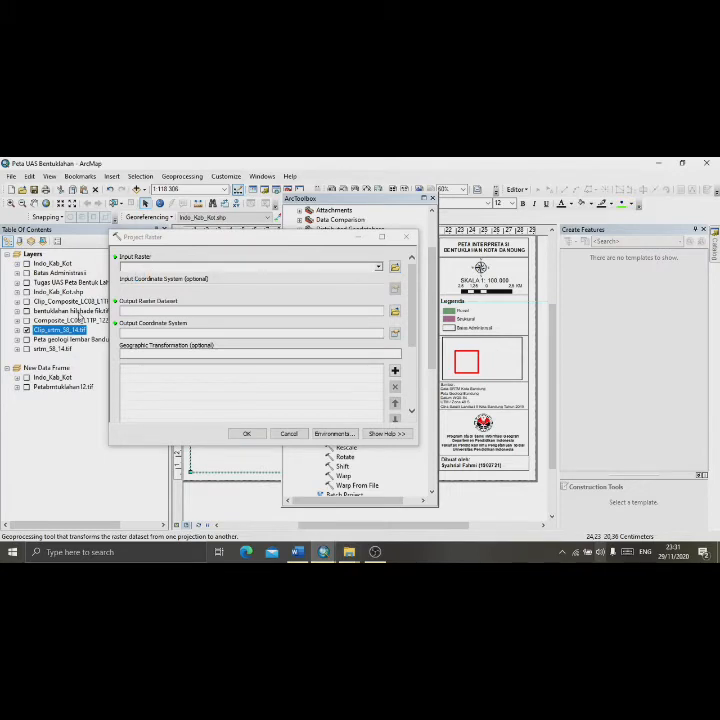
pyautogui.moveTo(62, 332); pyautogui.dragTo(148, 267)
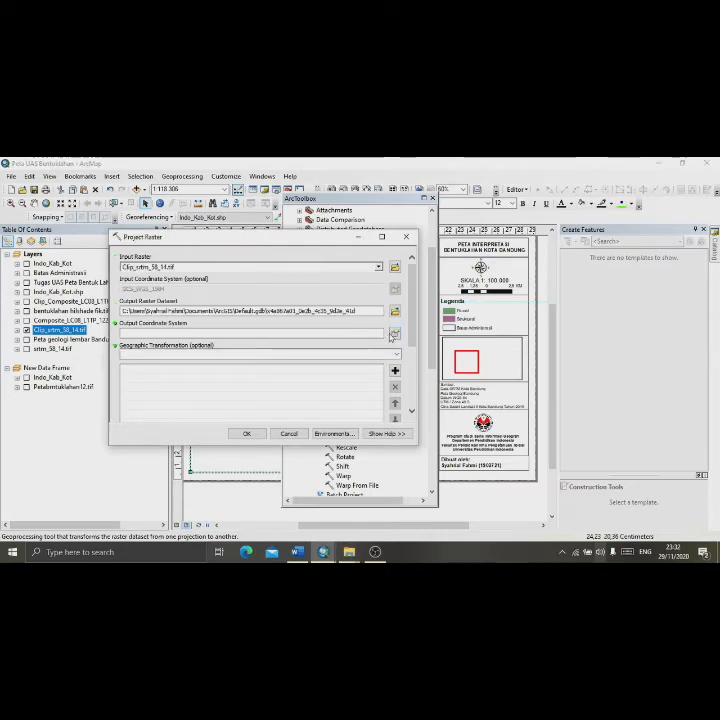
# Step: Choose WGS 1984 UTM Zone 48S as the output coordinate system, and close Project Raster and ArcToolbox without running the tool
pyautogui.click(394, 334)
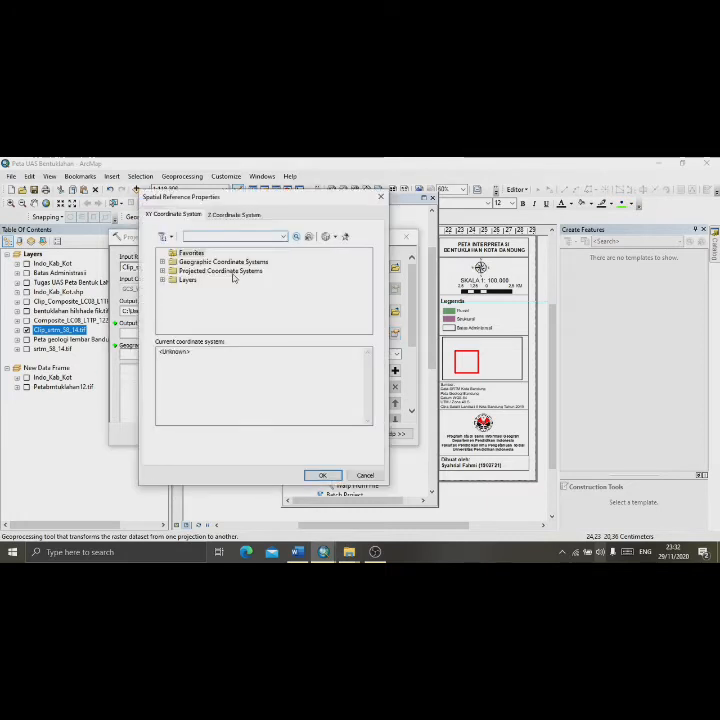
pyautogui.doubleClick(232, 272)
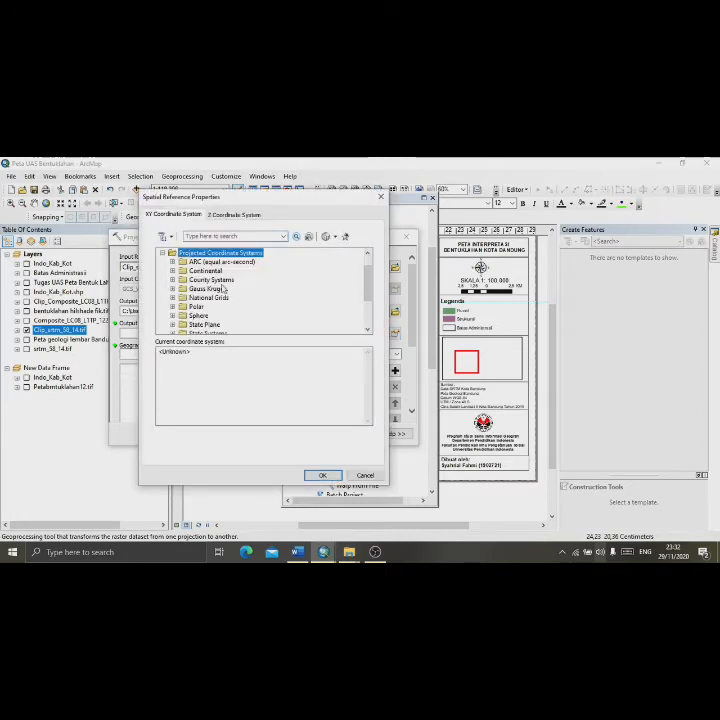
pyautogui.scroll(-2, 223, 289)
pyautogui.click(173, 297)
pyautogui.scroll(-3, 228, 295)
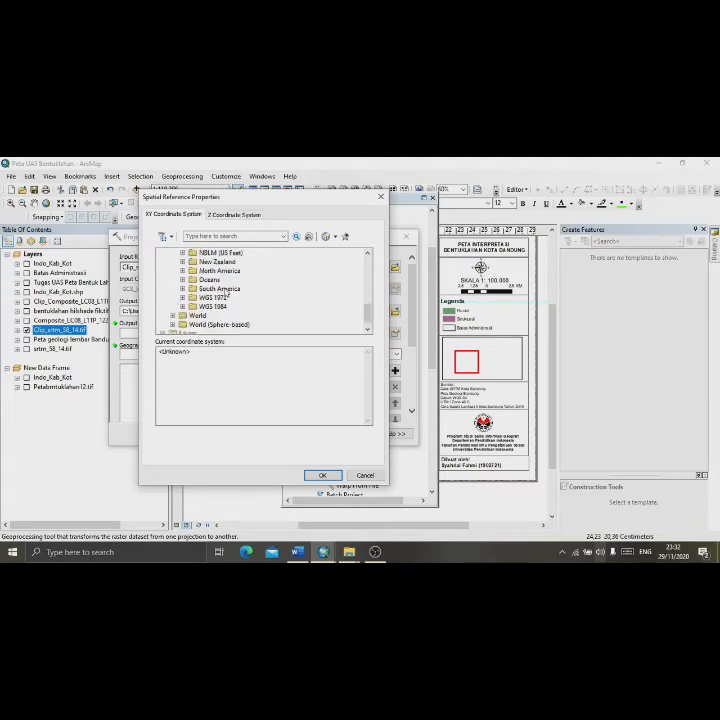
pyautogui.click(182, 306)
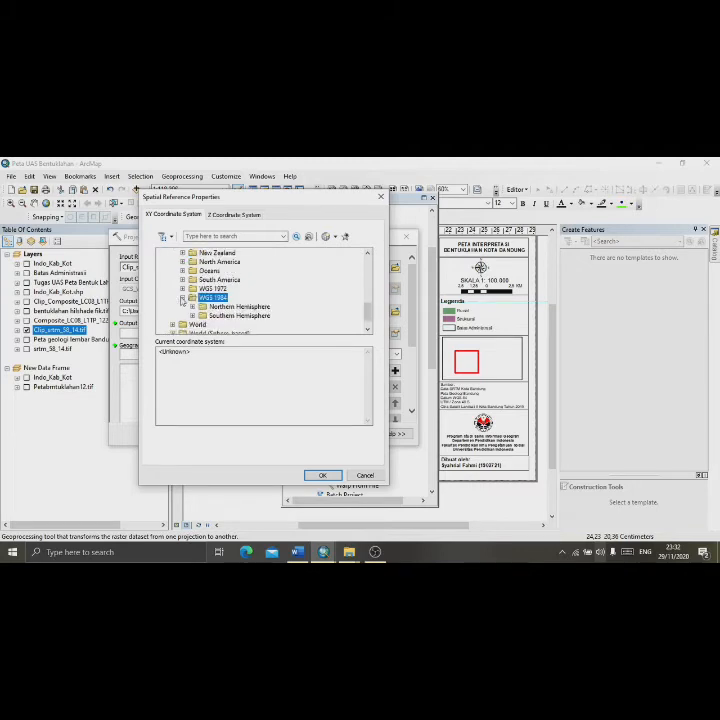
pyautogui.click(191, 316)
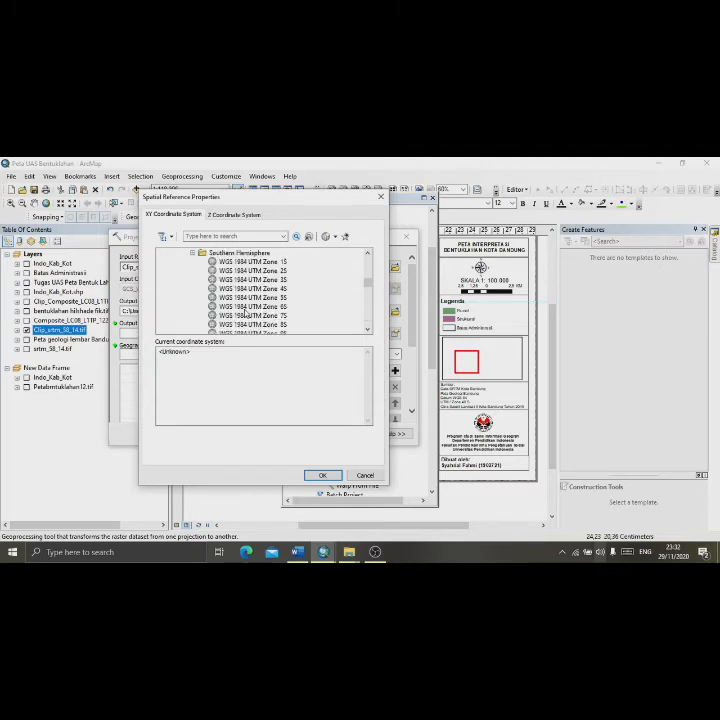
pyautogui.scroll(-4, 278, 313)
pyautogui.scroll(-12, 279, 313)
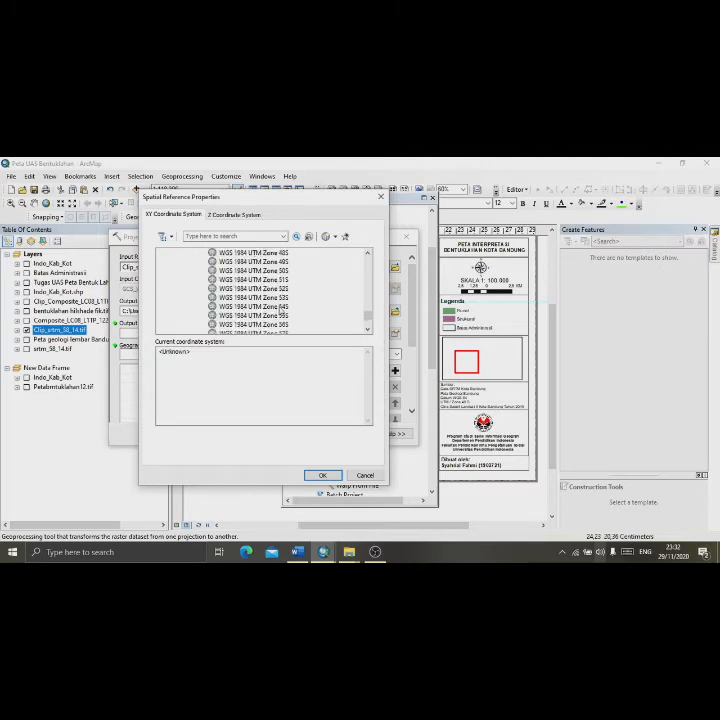
pyautogui.scroll(1, 288, 300)
pyautogui.click(292, 281)
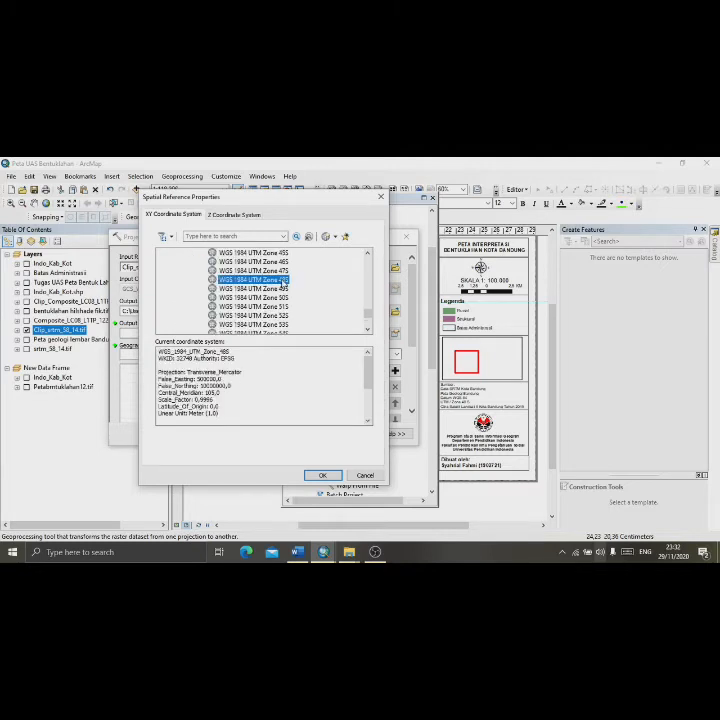
pyautogui.click(322, 476)
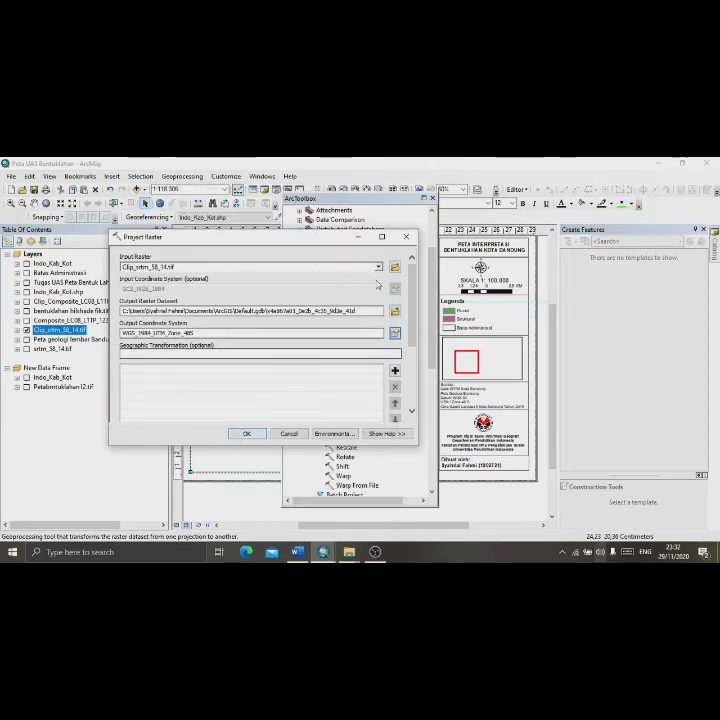
pyautogui.click(406, 237)
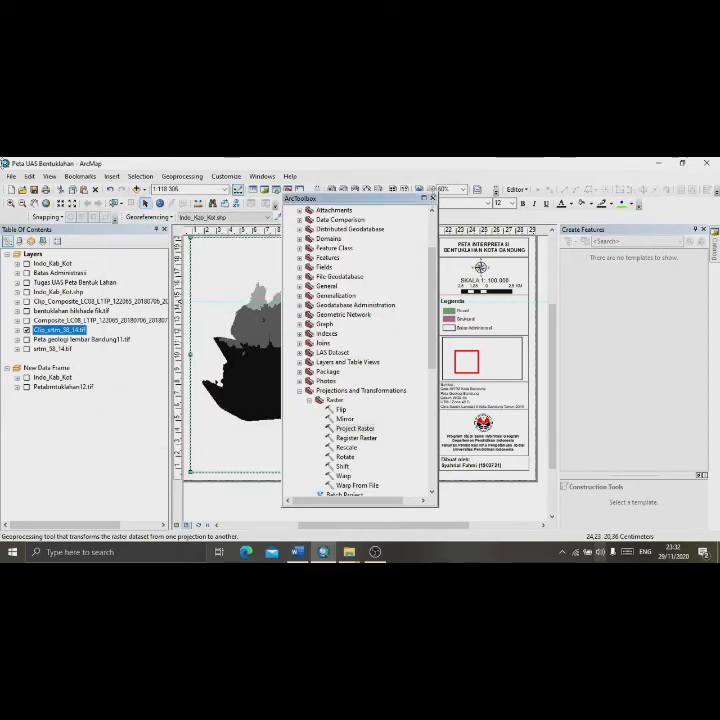
pyautogui.click(431, 199)
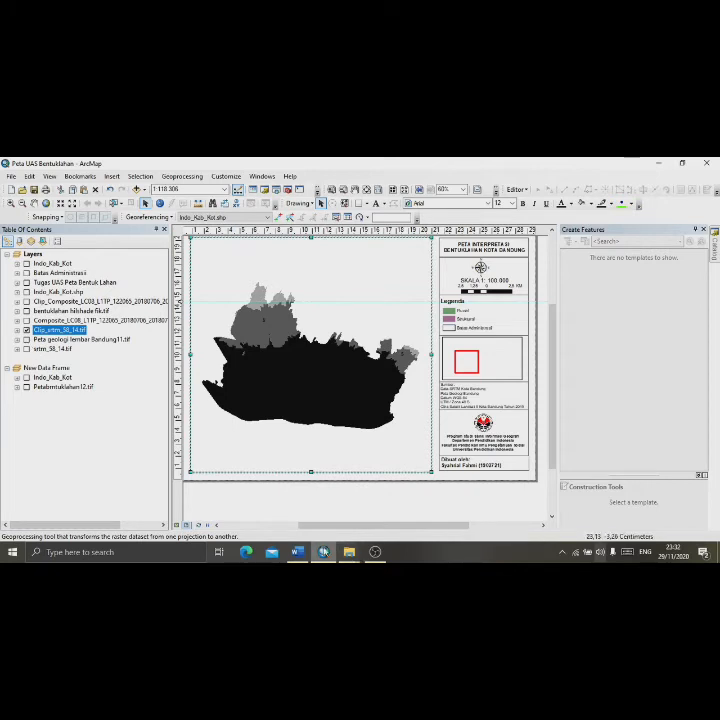
# Step: Try to bring the Peta geologi lembar TIF file from the Bahan Tutorial folder into ArcMap
pyautogui.moveTo(350, 556)
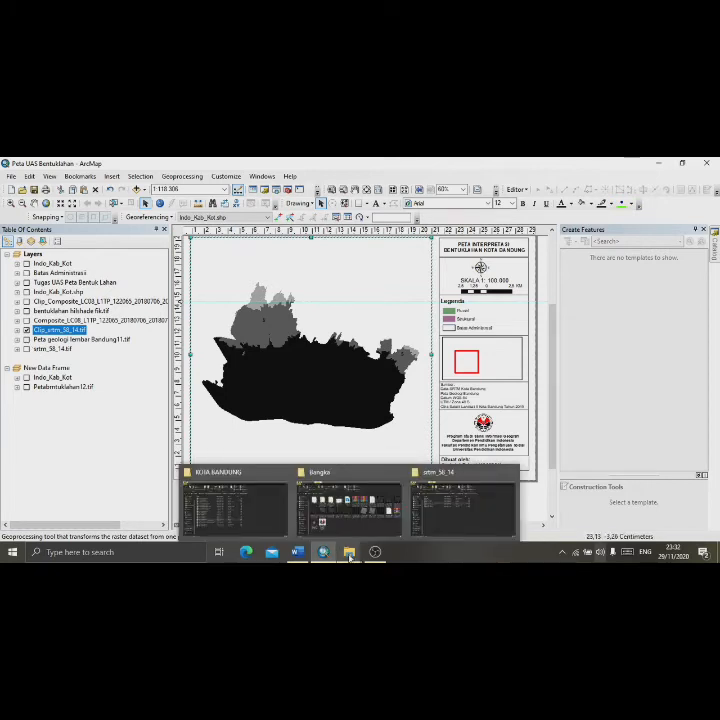
pyautogui.click(415, 510)
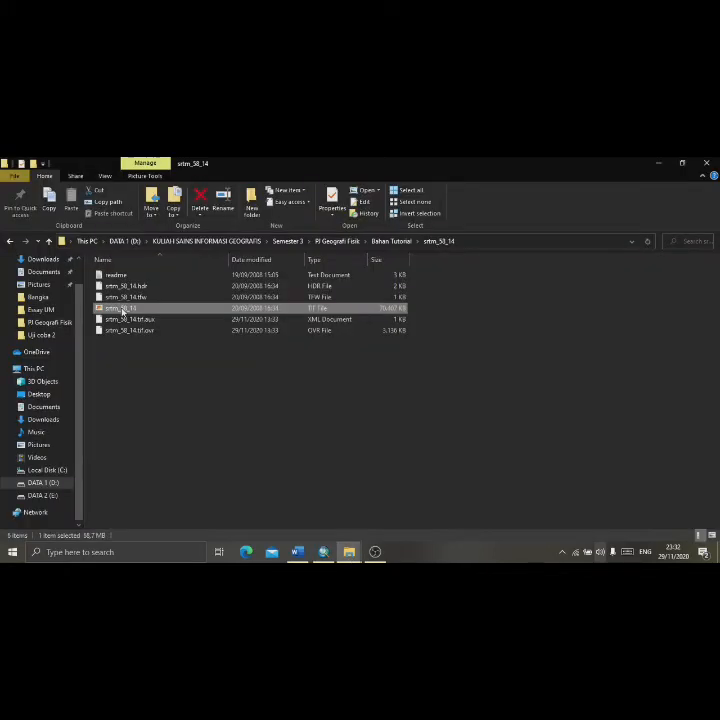
pyautogui.click(10, 243)
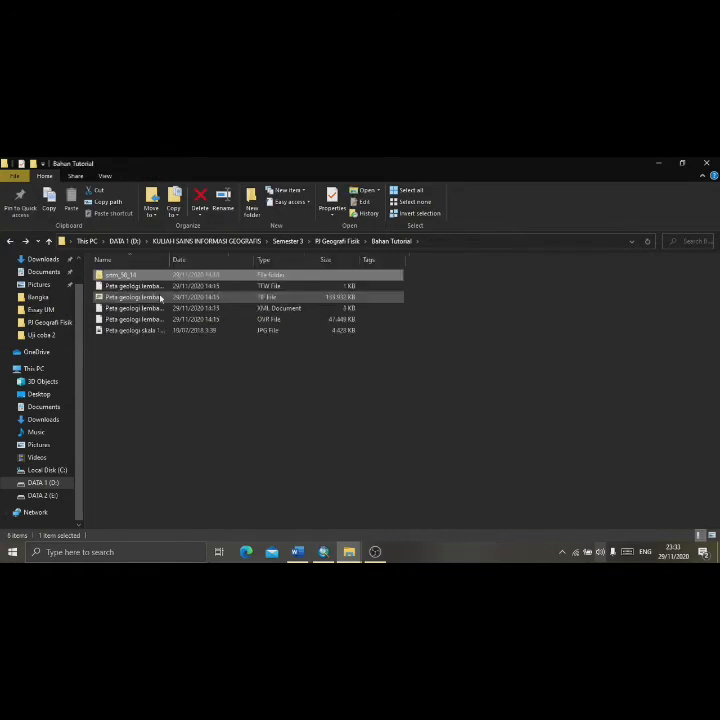
pyautogui.click(212, 298)
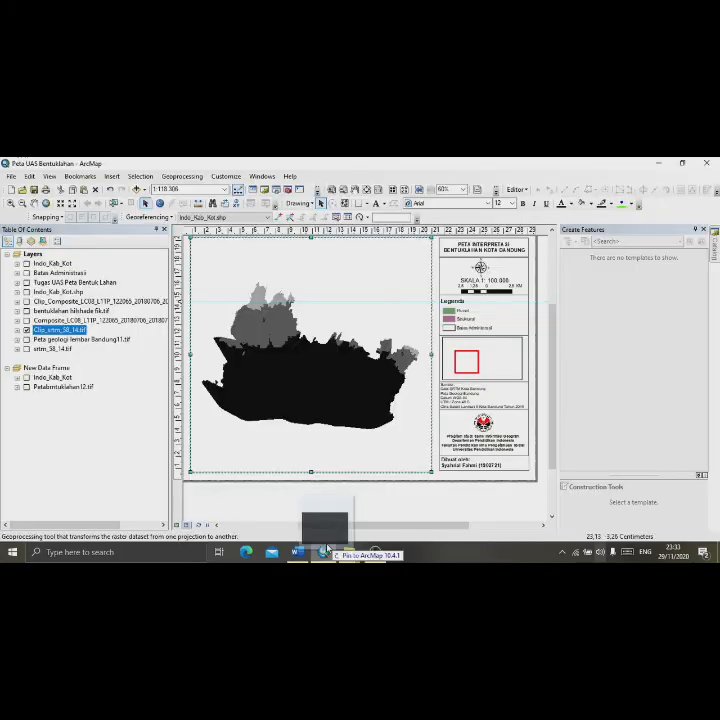
pyautogui.click(323, 551)
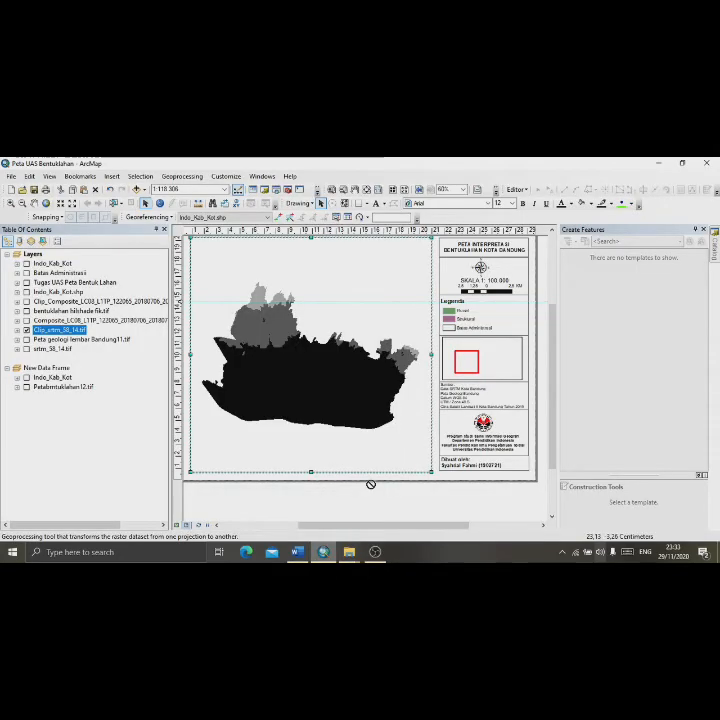
# Step: Display the Peta geologi lembar Bandung11.tif layer in the map
pyautogui.click(26, 339)
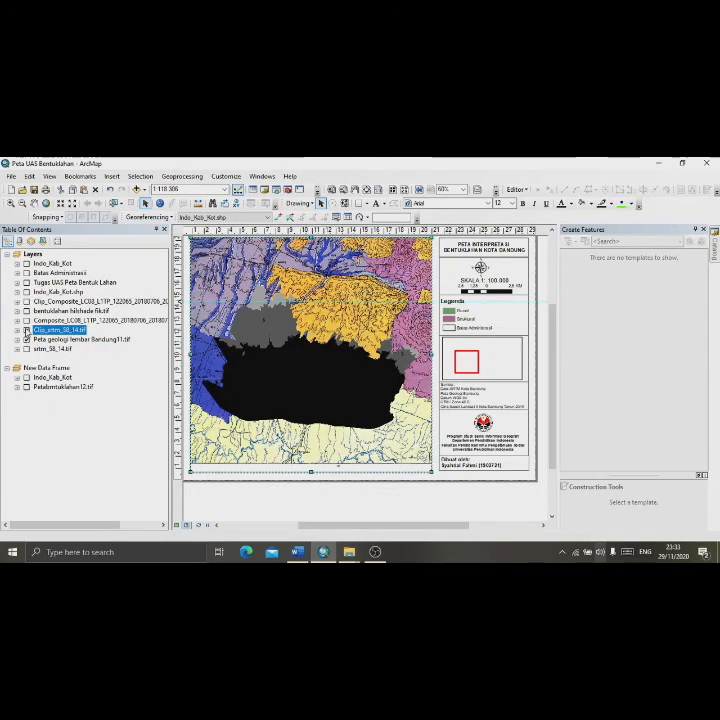
# Step: Hide Clip_srtm_58_14.tif, try placing a georeferencing control point with DMS longitude and latitude on the geological map, and redisplay the raster
pyautogui.click(26, 330)
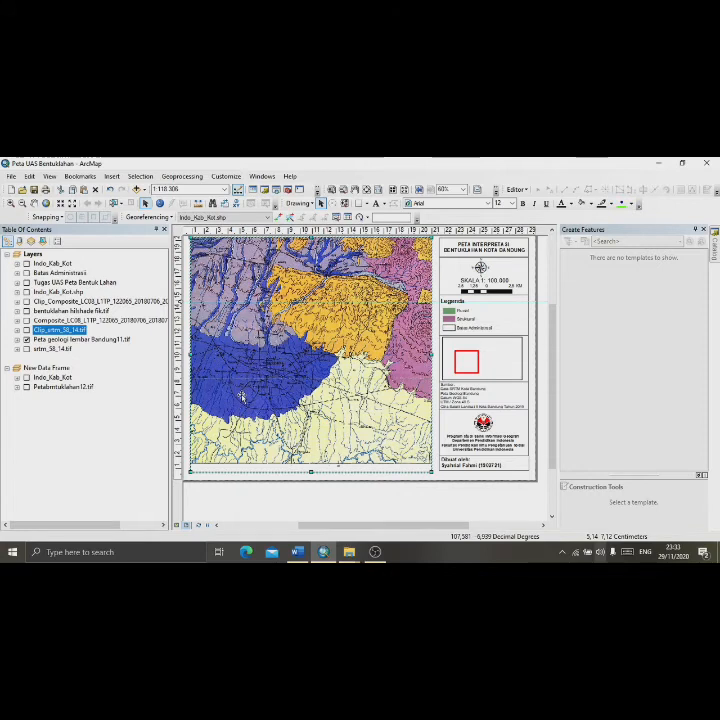
pyautogui.click(170, 218)
pyautogui.click(224, 218)
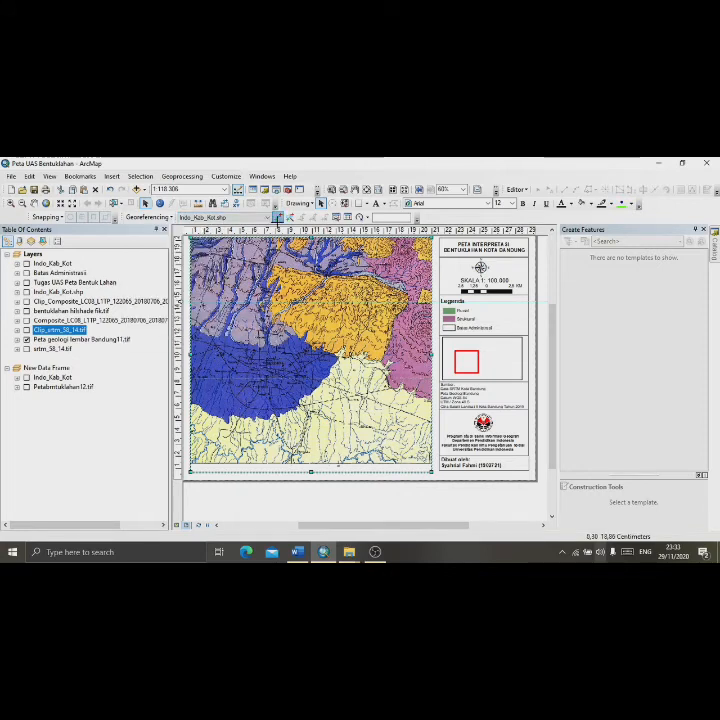
pyautogui.click(278, 218)
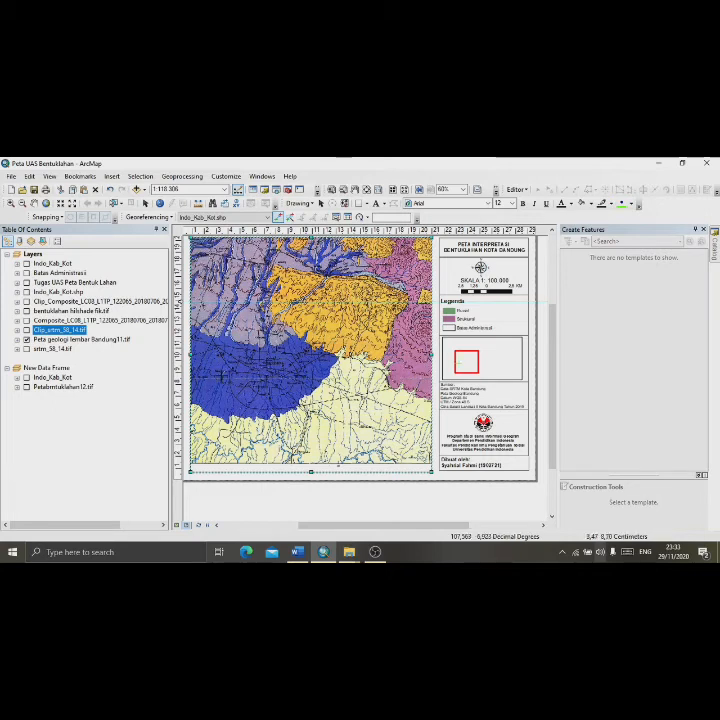
pyautogui.rightClick(221, 375)
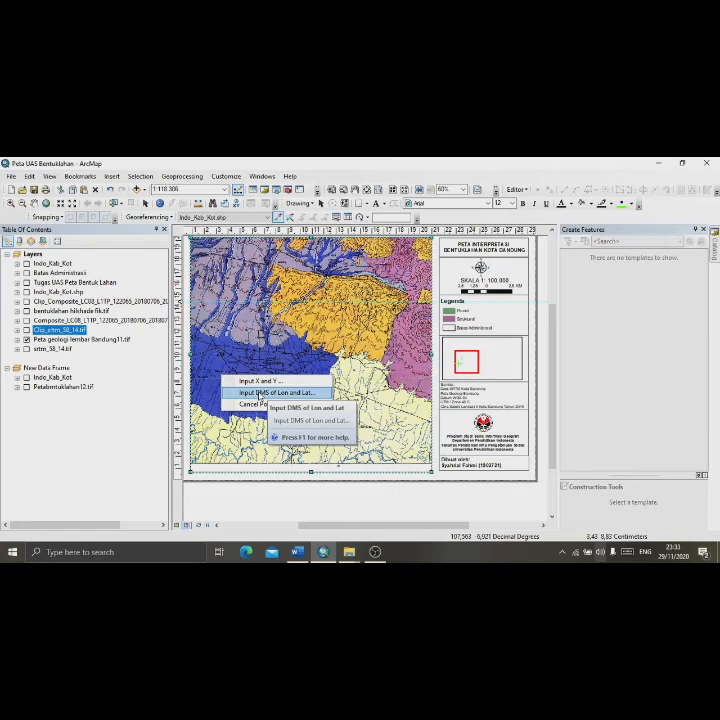
pyautogui.click(261, 393)
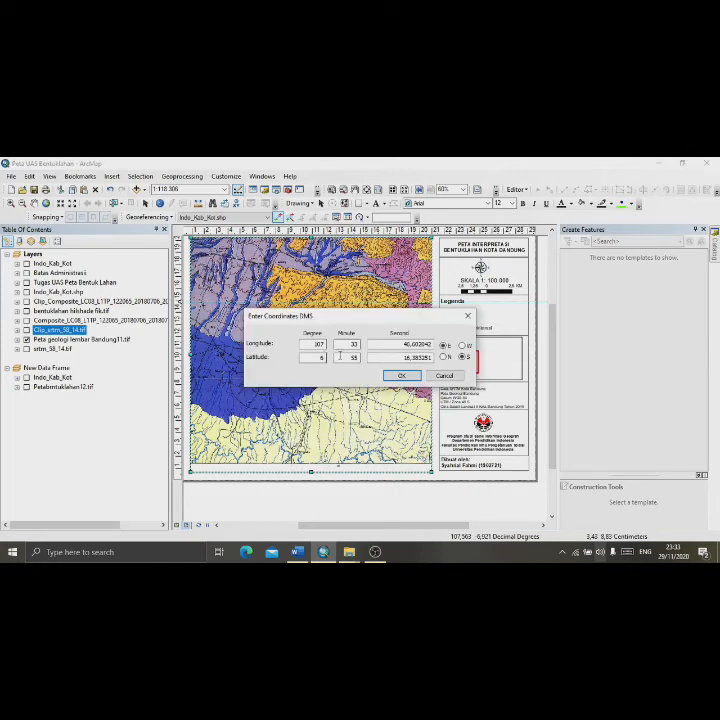
pyautogui.click(467, 315)
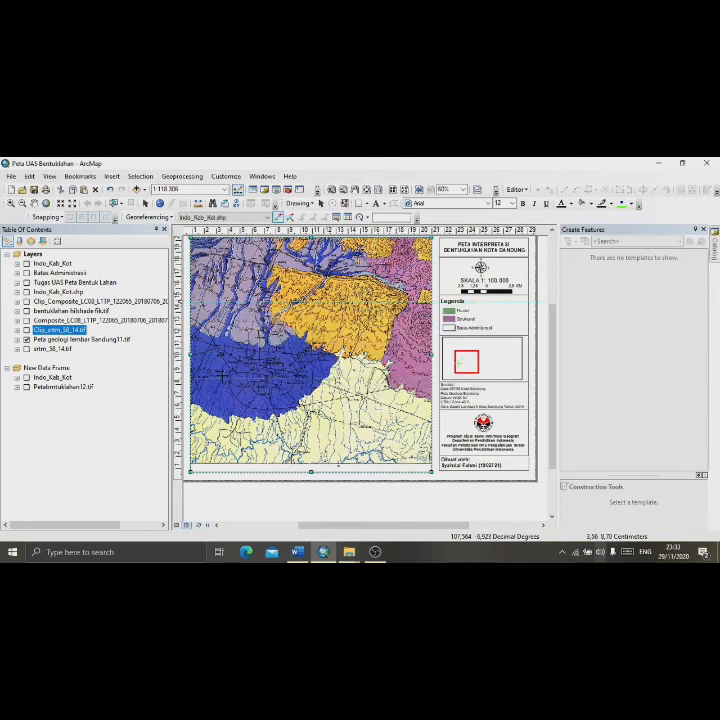
pyautogui.rightClick(229, 371)
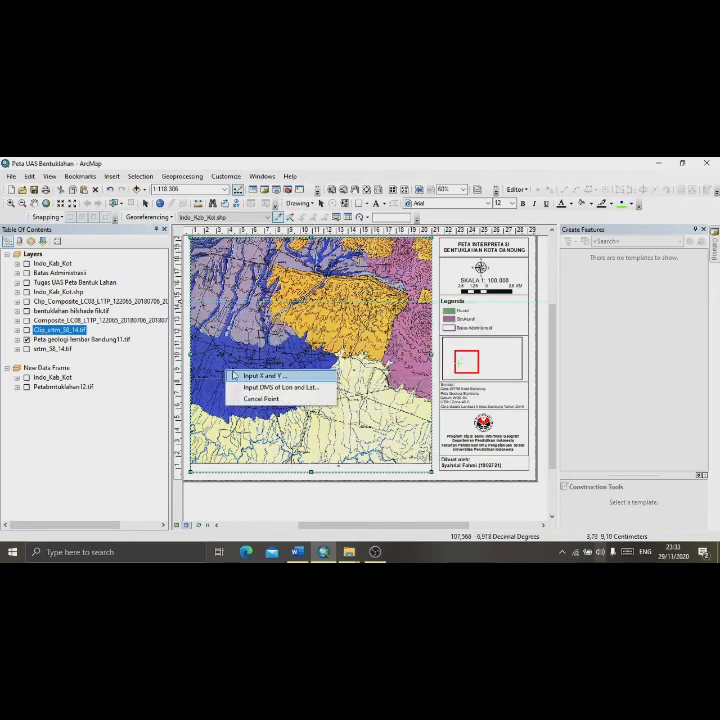
pyautogui.click(262, 399)
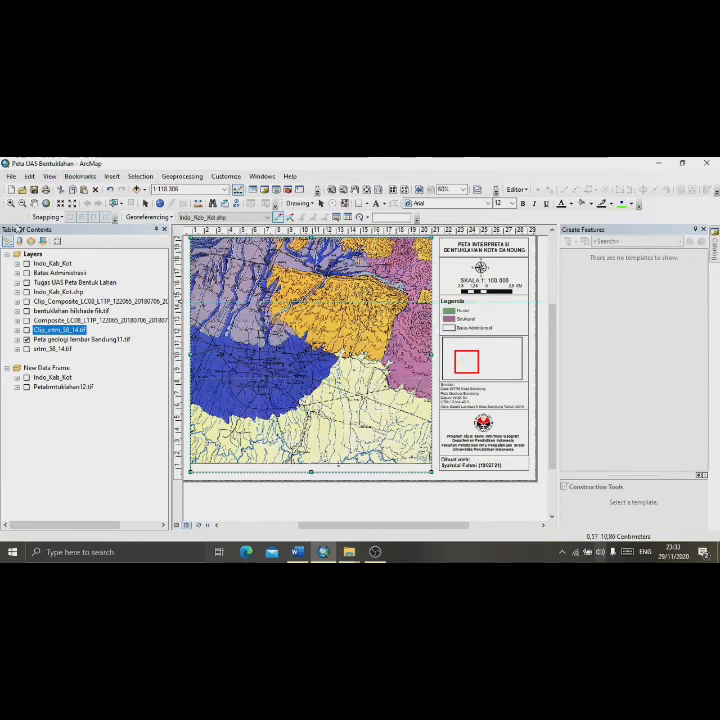
pyautogui.click(27, 339)
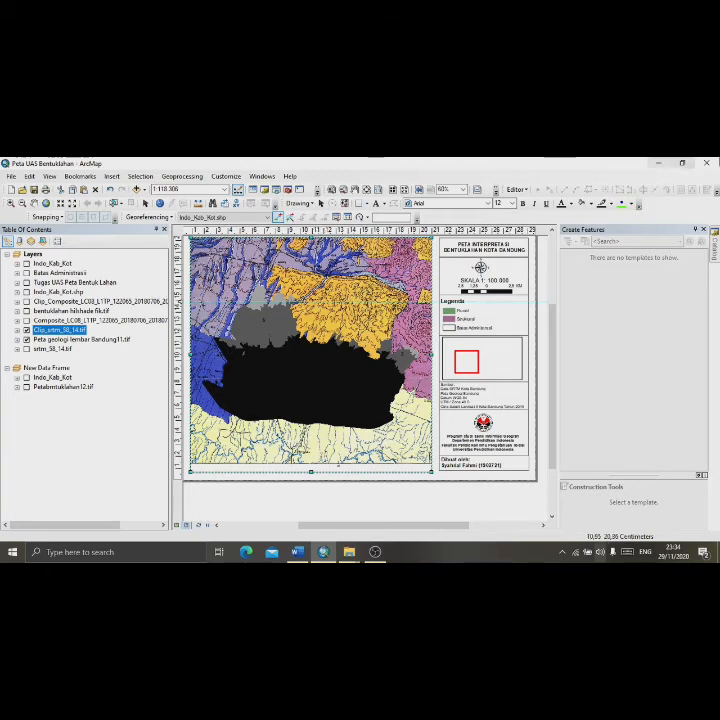
# Step: Try to create a new shapefile in the connected D:\SEKRETARIS UMUM\Indonesia_Kab_Kota folder
pyautogui.click(714, 245)
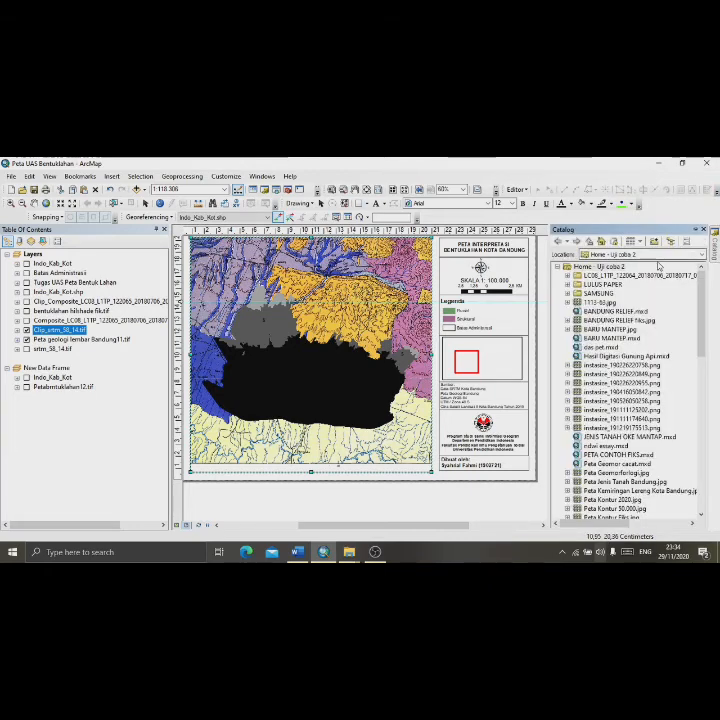
pyautogui.scroll(-5, 605, 382)
pyautogui.scroll(-10, 606, 410)
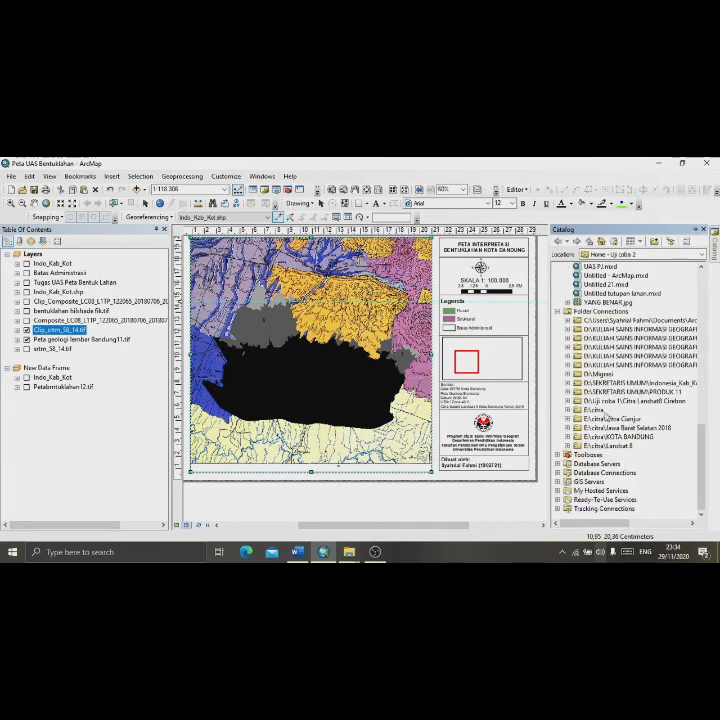
pyautogui.scroll(4, 605, 390)
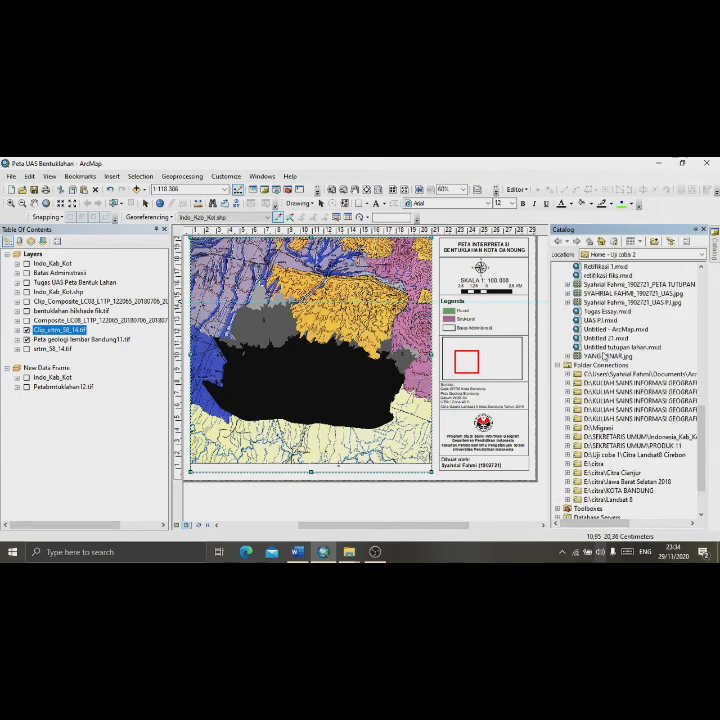
pyautogui.click(590, 438)
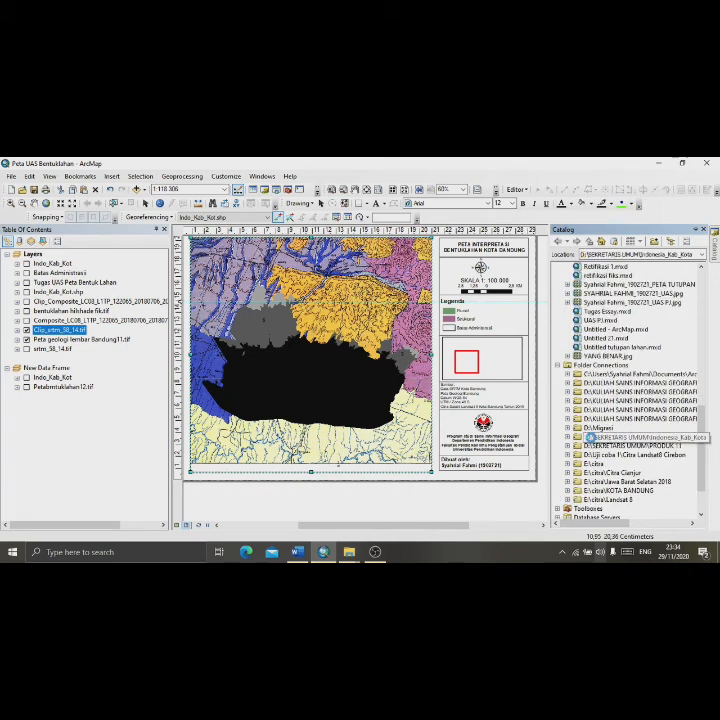
pyautogui.rightClick(590, 438)
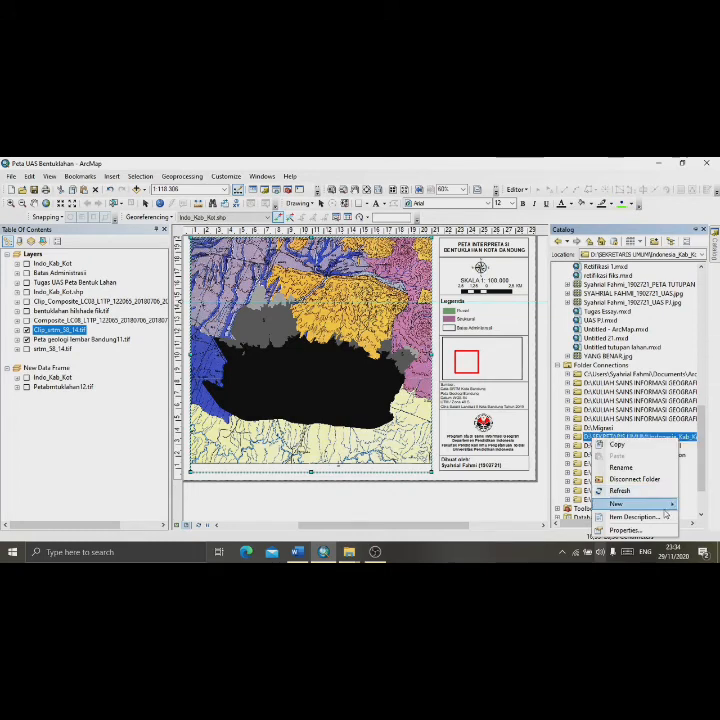
pyautogui.click(670, 506)
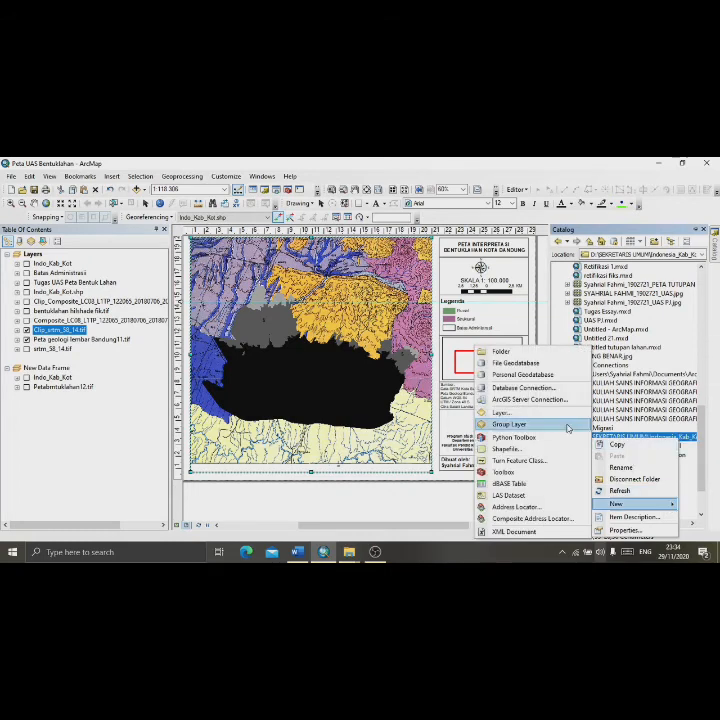
pyautogui.click(507, 450)
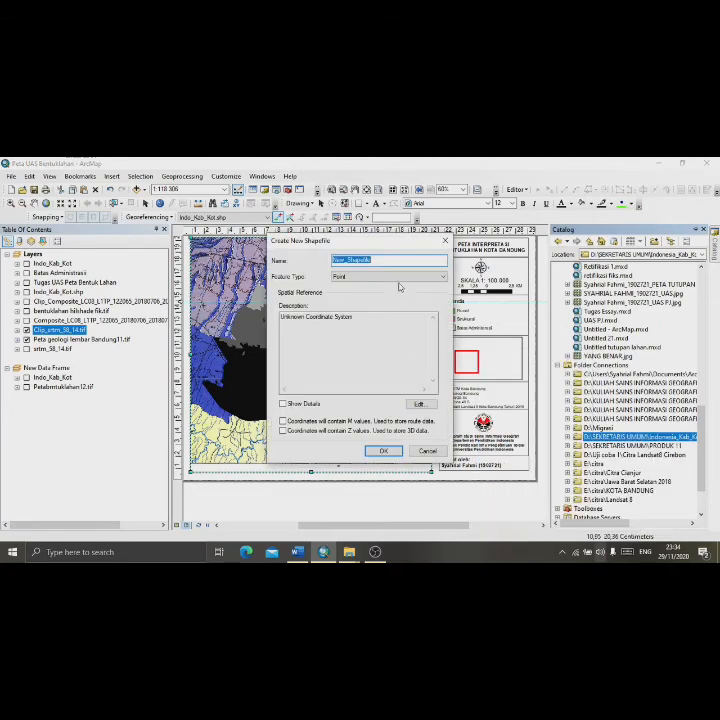
pyautogui.press('BackSpace')
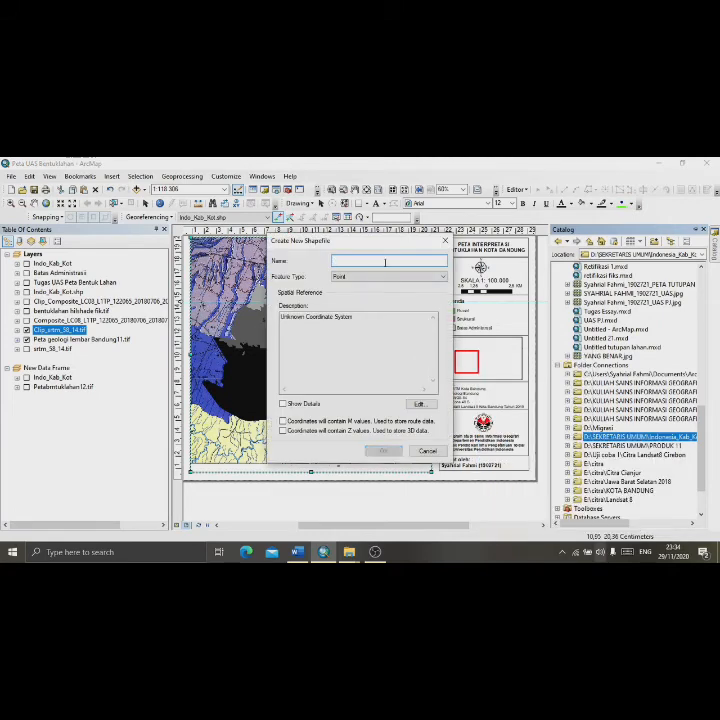
pyautogui.write('pilabu')
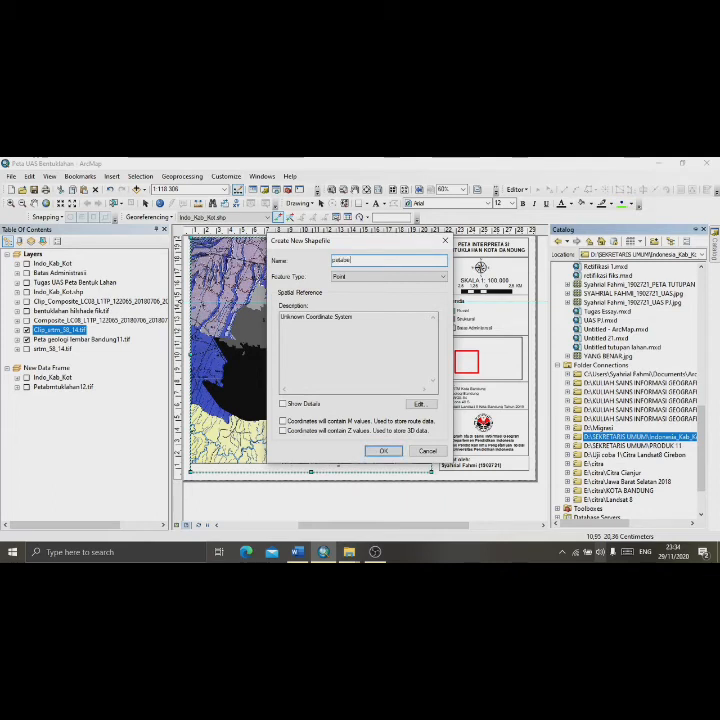
pyautogui.press('BackSpace')
pyautogui.press('BackSpace')
pyautogui.write('bel')
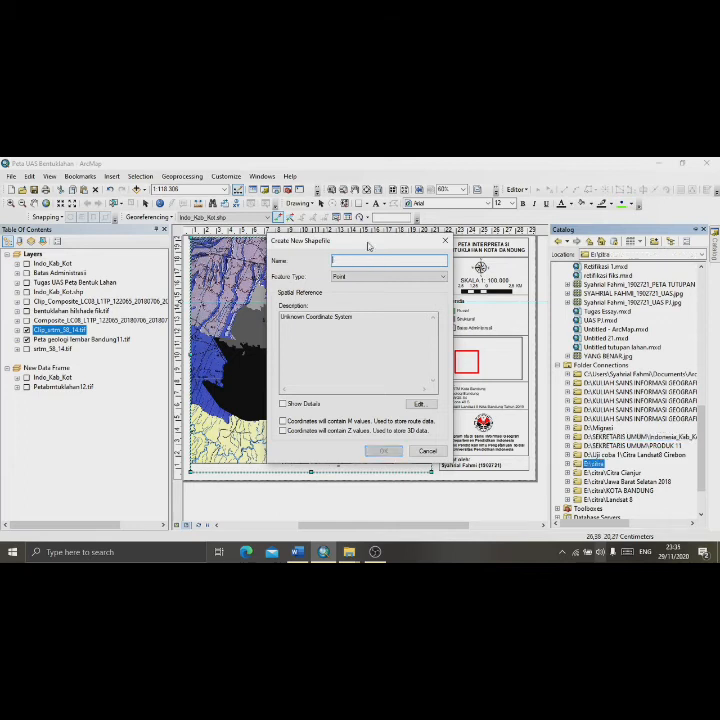
# Step: Name the new shapefile in the E:\citra folder "peta bentuk lahan" and set its feature type to Polygon
pyautogui.write('pel')
pyautogui.write(' ben')
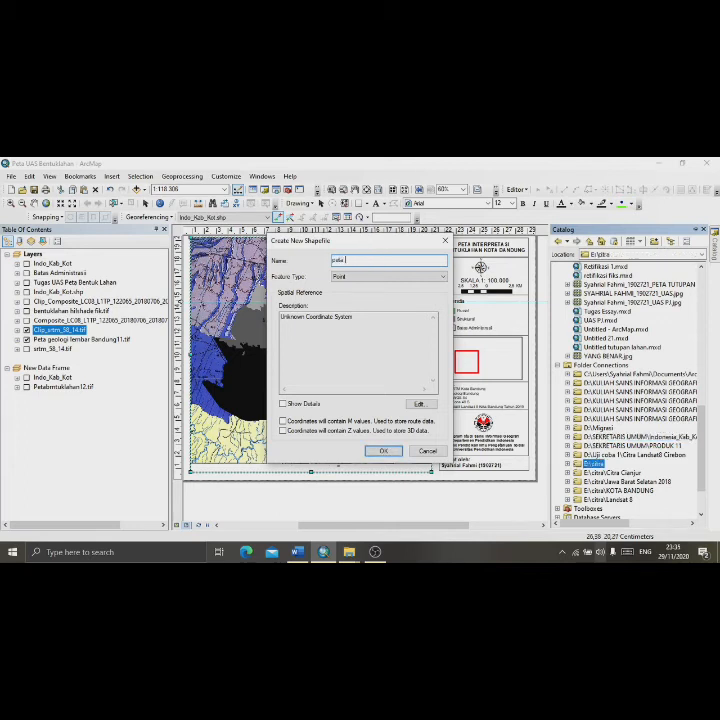
pyautogui.write('tu')
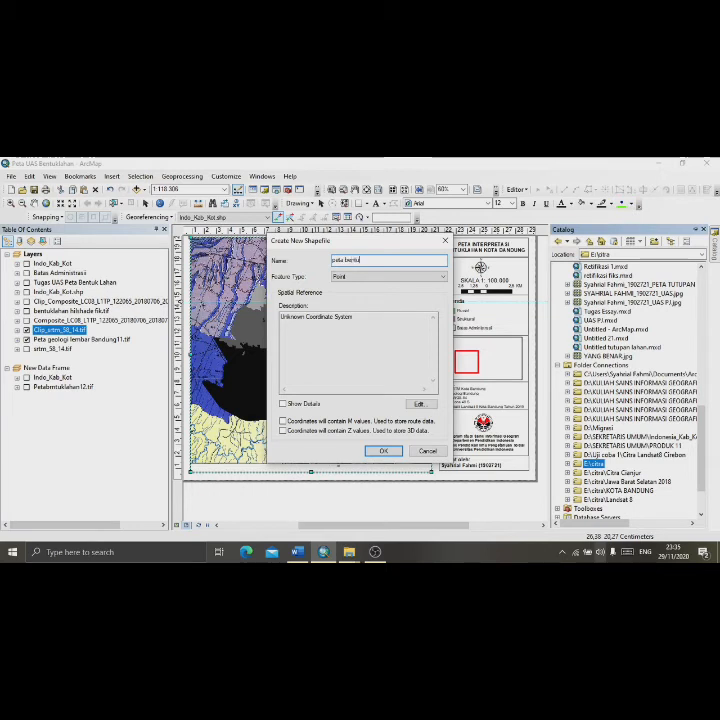
pyautogui.write('k lahan')
pyautogui.click(432, 276)
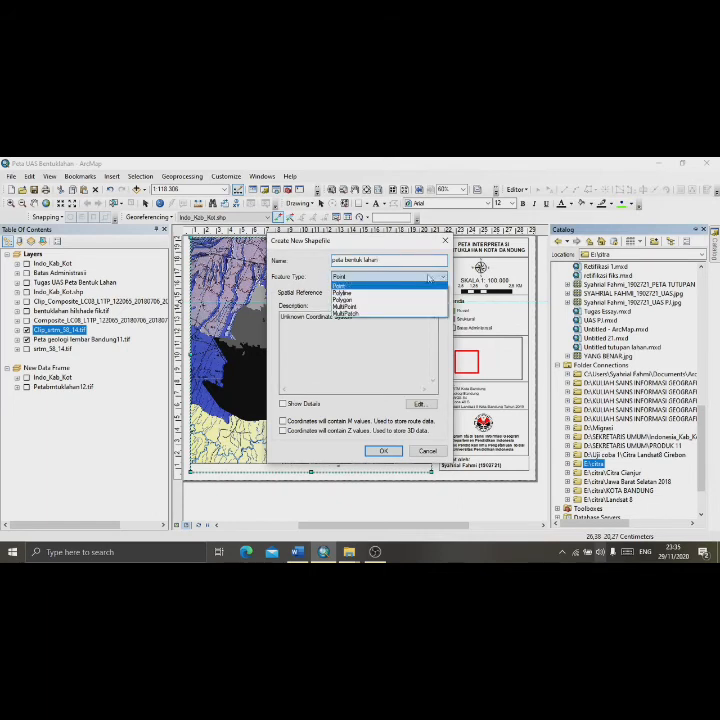
pyautogui.click(372, 300)
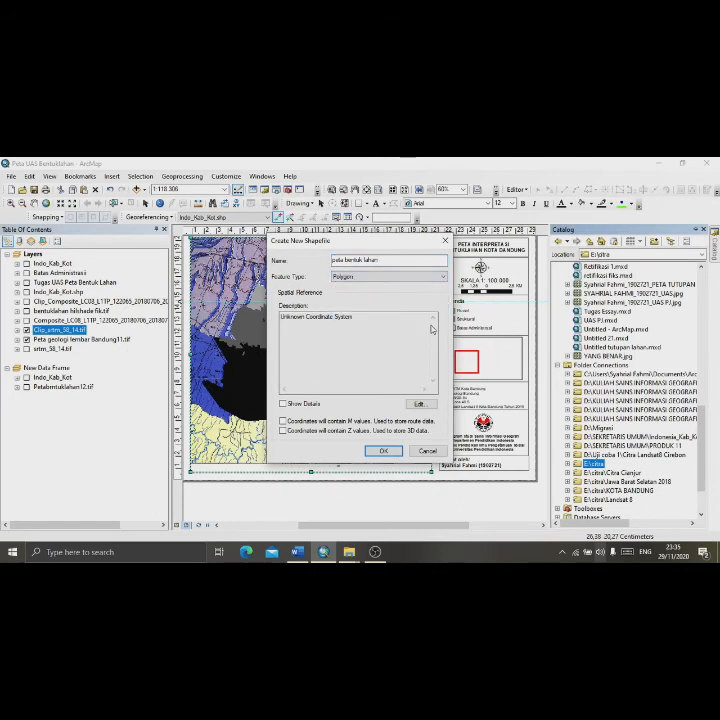
# Step: Assign the WGS 1972 TBE geographic coordinate system from the World group and create the shapefile
pyautogui.click(424, 405)
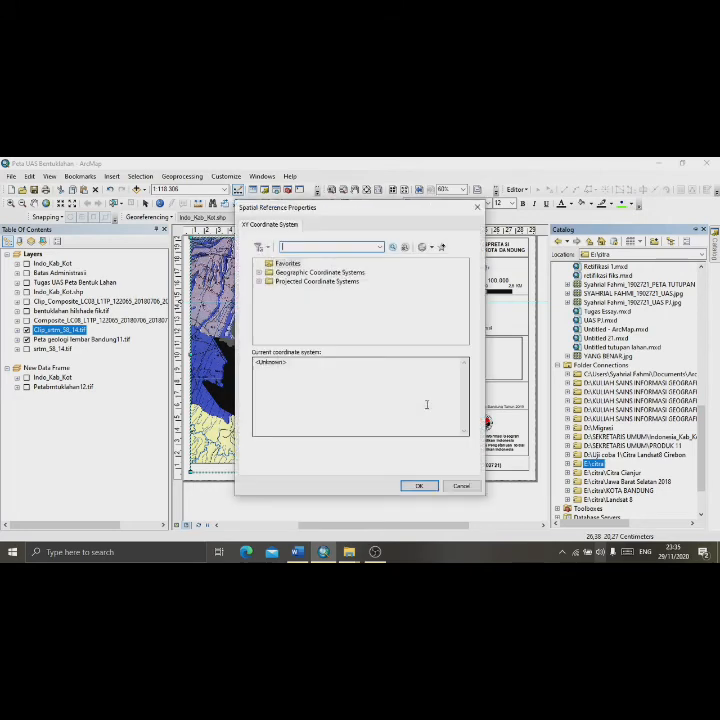
pyautogui.doubleClick(336, 281)
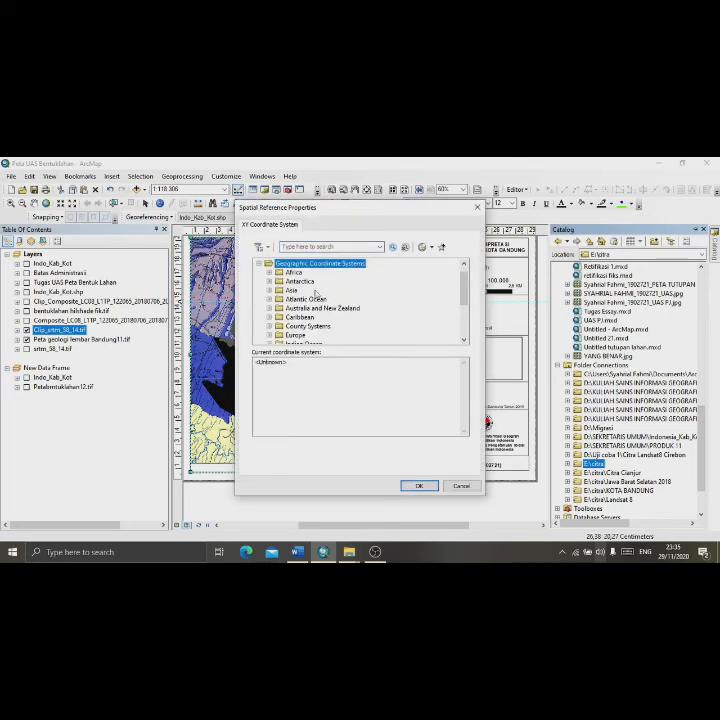
pyautogui.scroll(-3, 315, 292)
pyautogui.click(295, 328)
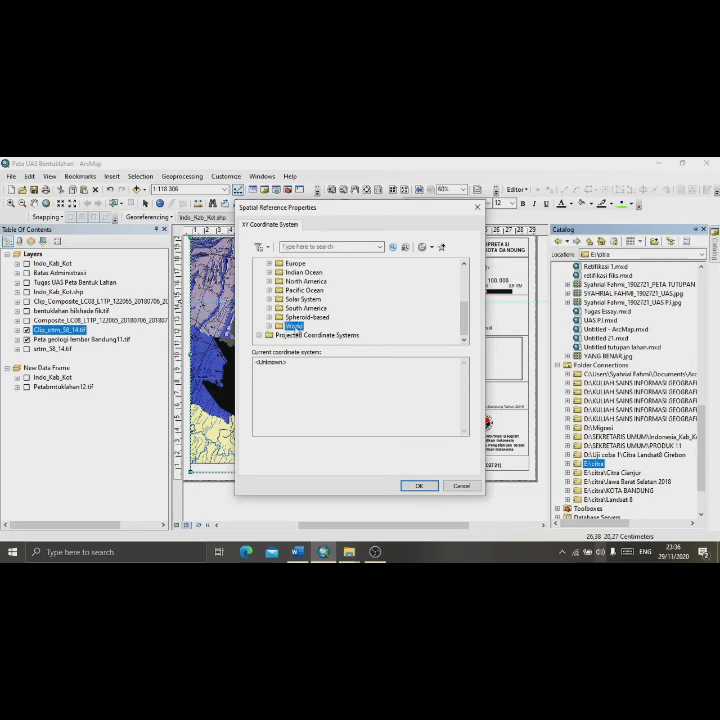
pyautogui.doubleClick(293, 327)
pyautogui.scroll(-3, 316, 299)
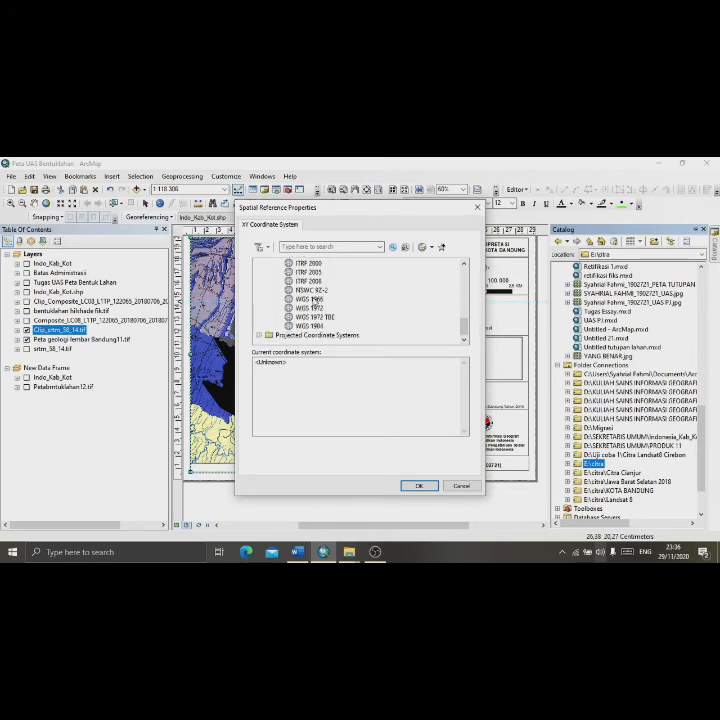
pyautogui.click(314, 317)
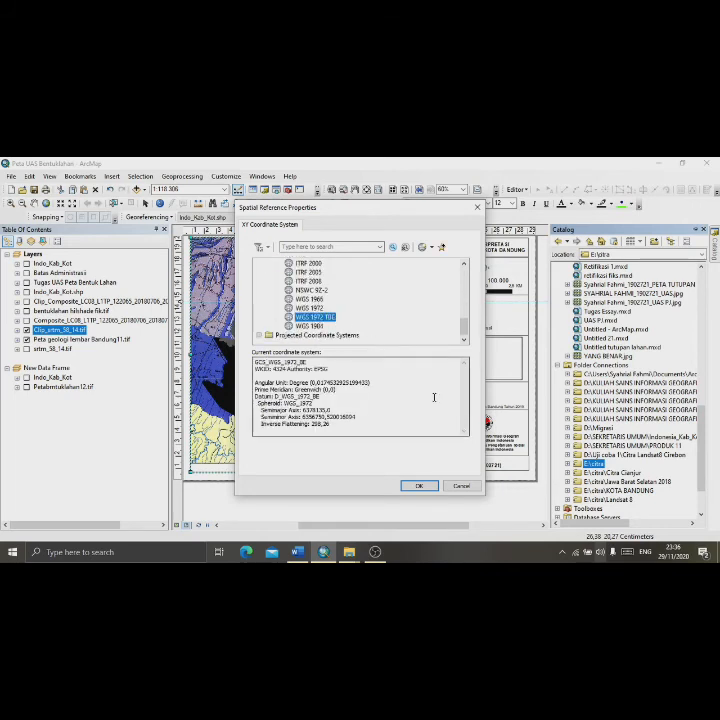
pyautogui.click(421, 486)
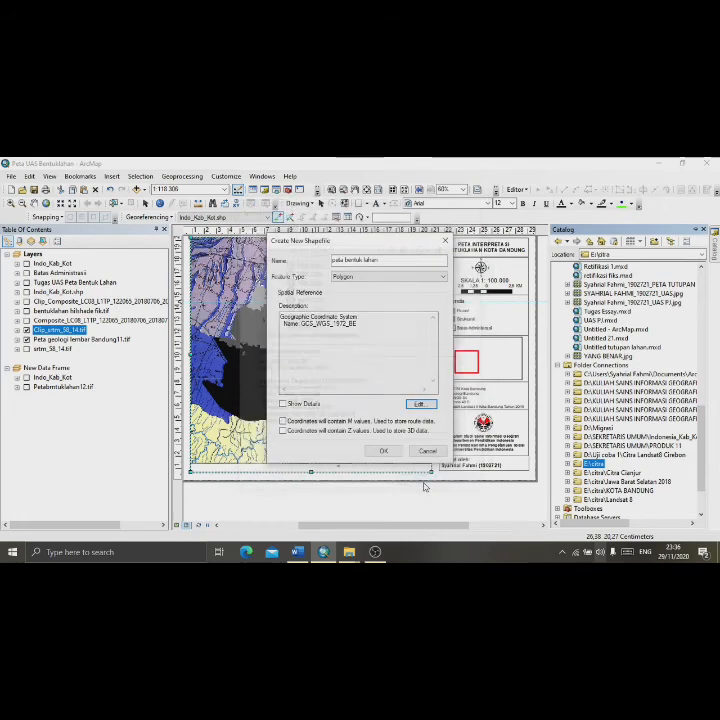
pyautogui.click(385, 451)
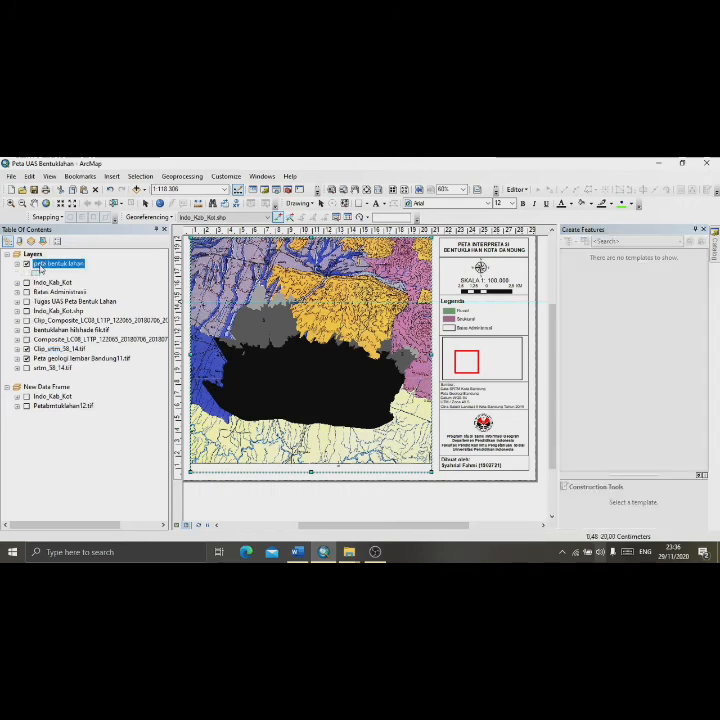
# Step: Start an edit session on the peta bentuk lahan layer, continuing past the spatial reference warnings
pyautogui.click(516, 189)
pyautogui.click(531, 201)
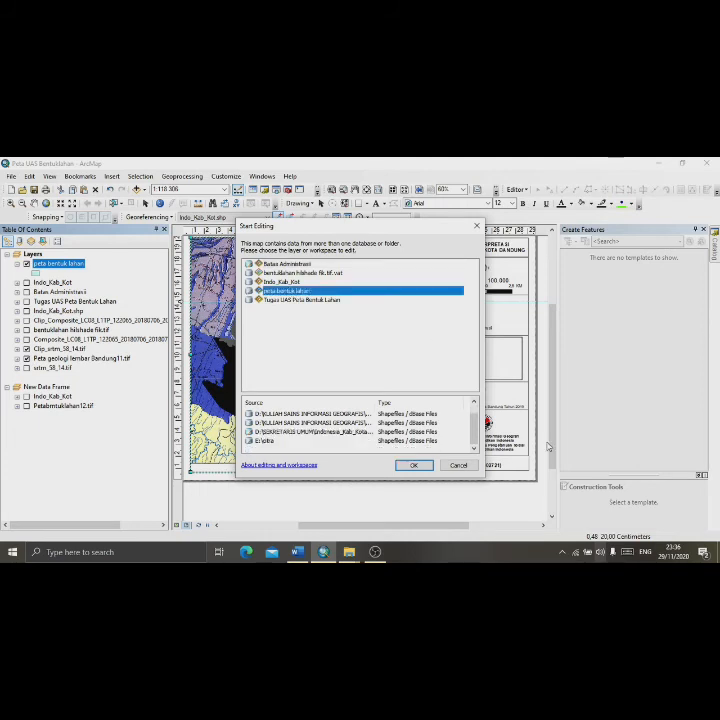
pyautogui.click(413, 465)
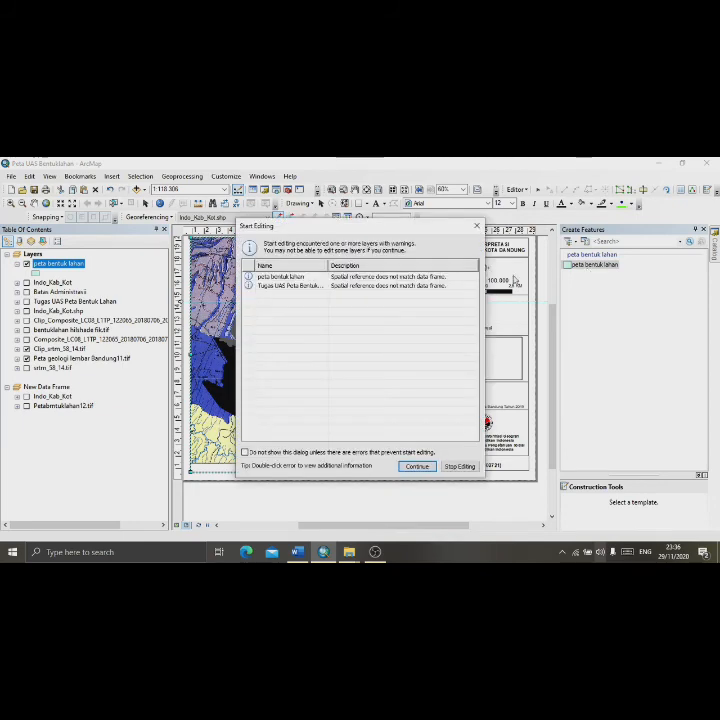
pyautogui.click(416, 466)
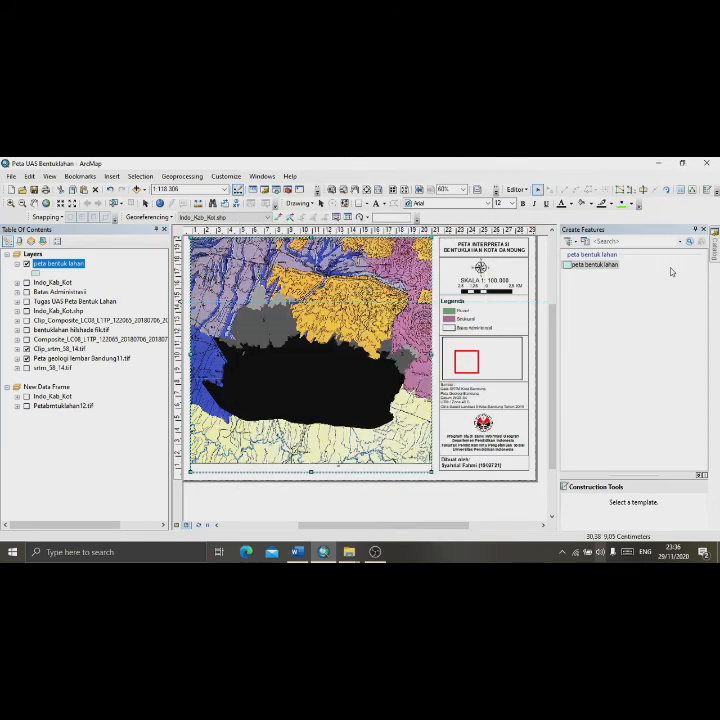
# Step: Start sketching a polygon for peta bentuk lahan along the northern edge of the grey SRTM area
pyautogui.click(605, 264)
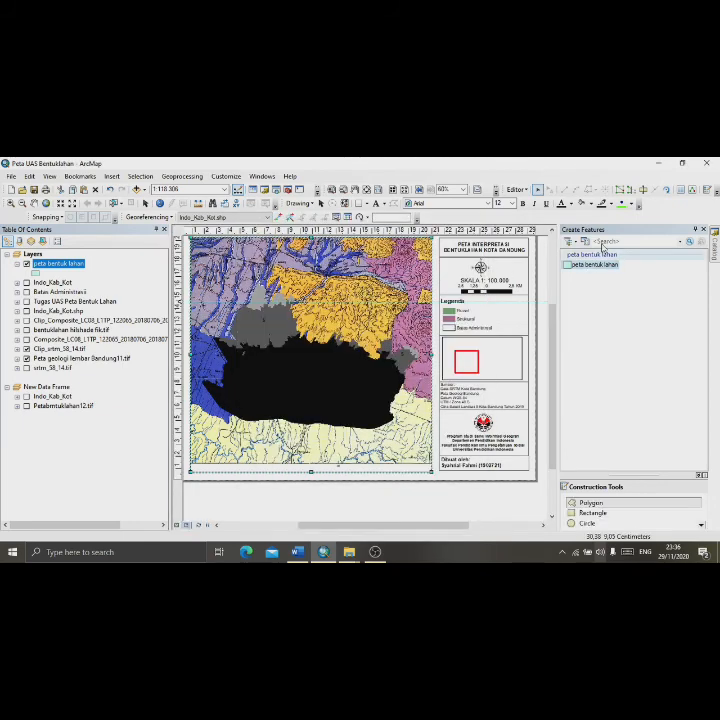
pyautogui.click(581, 504)
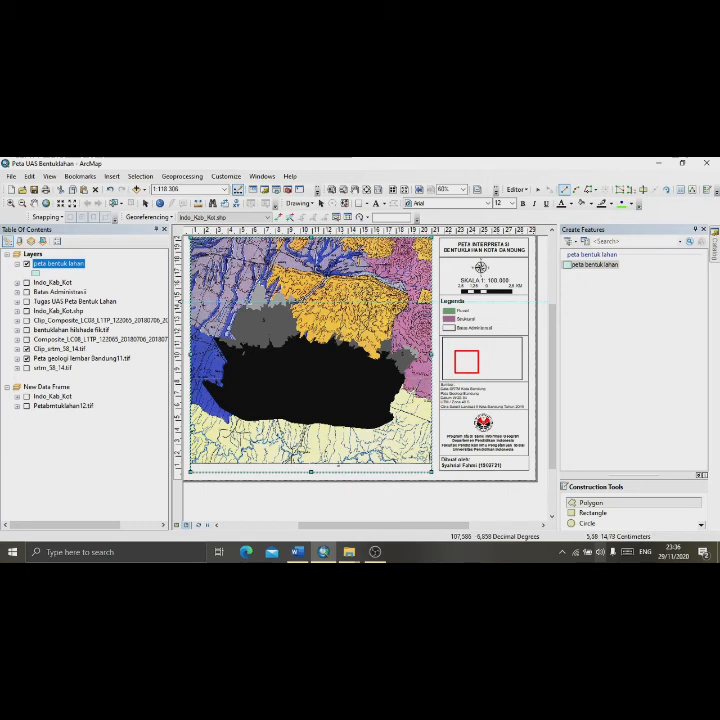
pyautogui.click(258, 281)
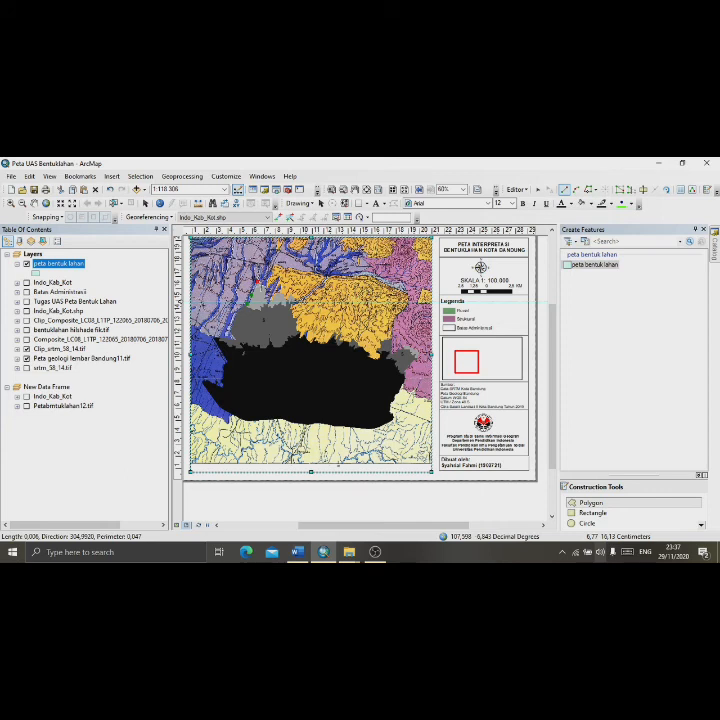
pyautogui.click(268, 301)
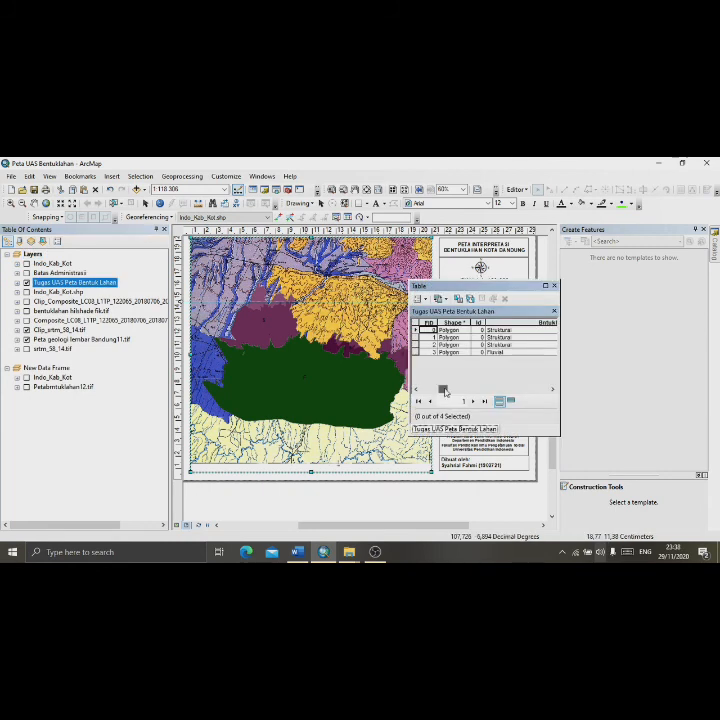
# Step: Examine the landform columns in the attribute table of the Tugas UAS Peta Bentuk Lahan layer
pyautogui.moveTo(443, 389); pyautogui.dragTo(477, 390)
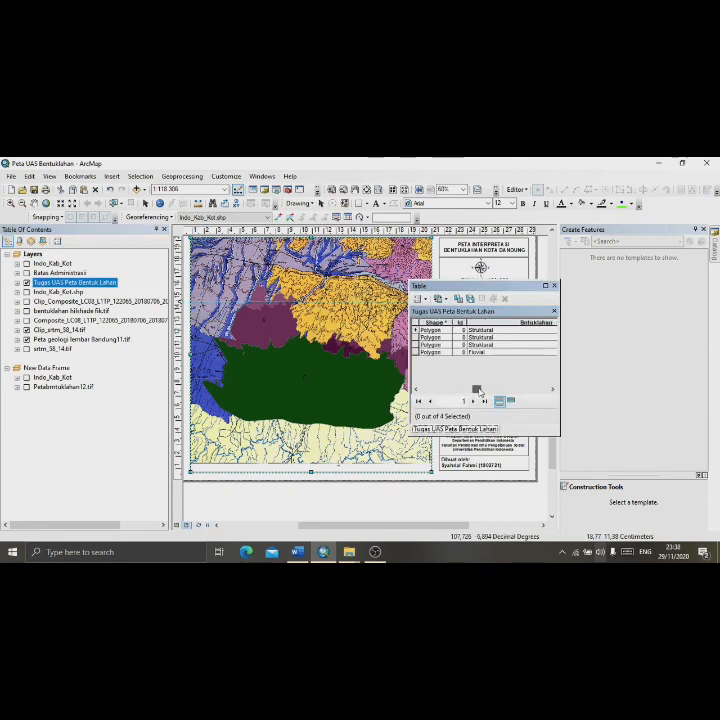